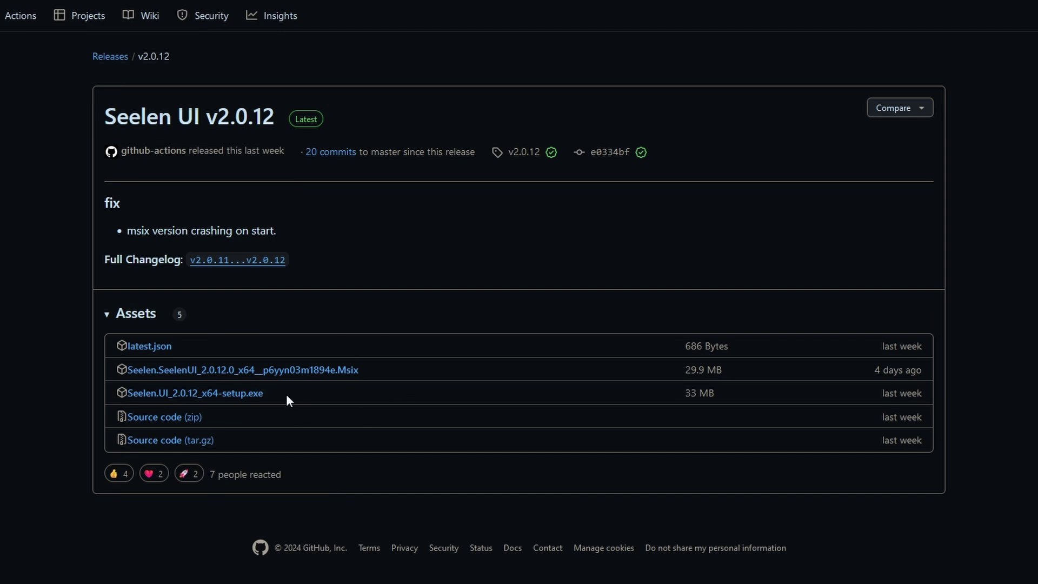
Step: Try to download the Seelen.UI_2.0.12_x64-setup.exe release asset, and put the browser away
left_click(238, 399)
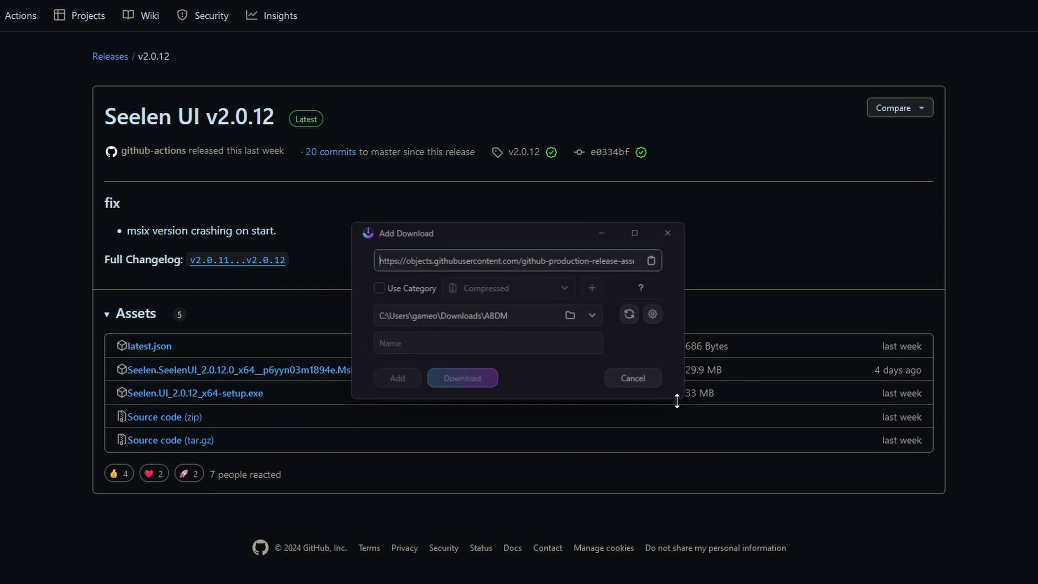
left_click(631, 381)
left_click(993, 9)
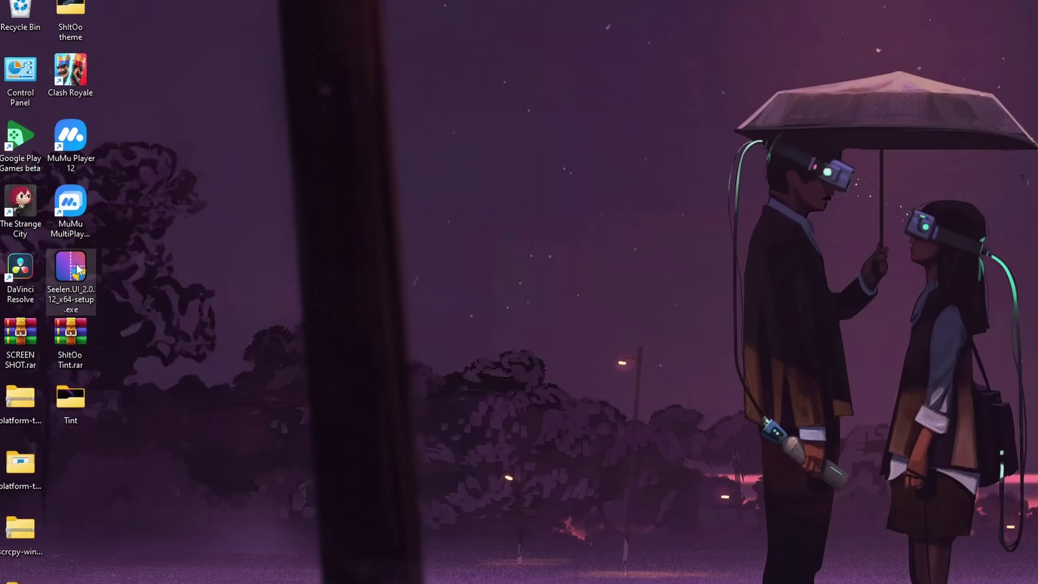
Step: Run the Seelen.UI_2.0.12_x64-setup.exe installer as administrator, install in English to the default folder, and close the Seelen UI window
right_click(51, 254)
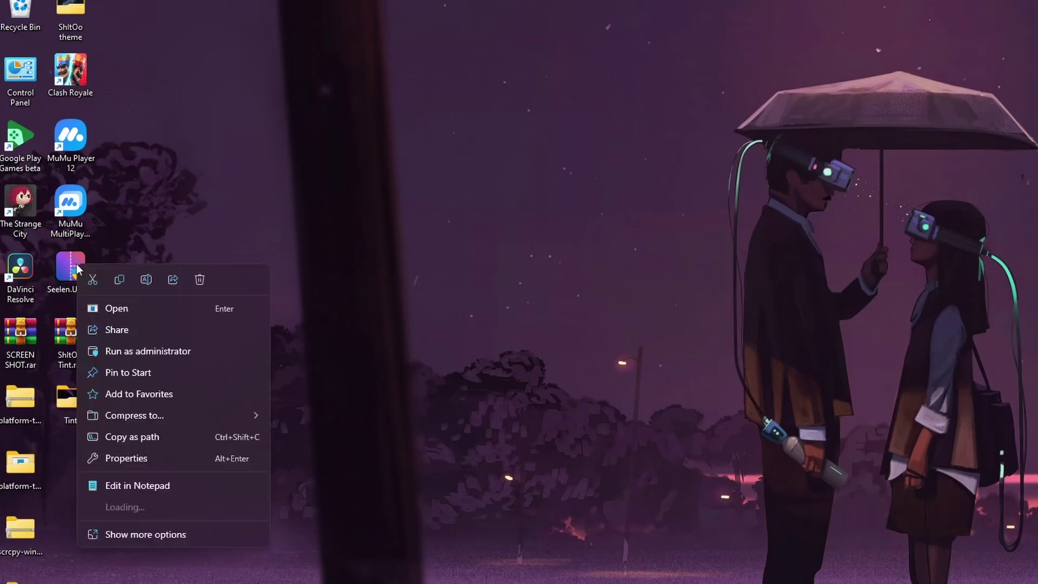
left_click(166, 349)
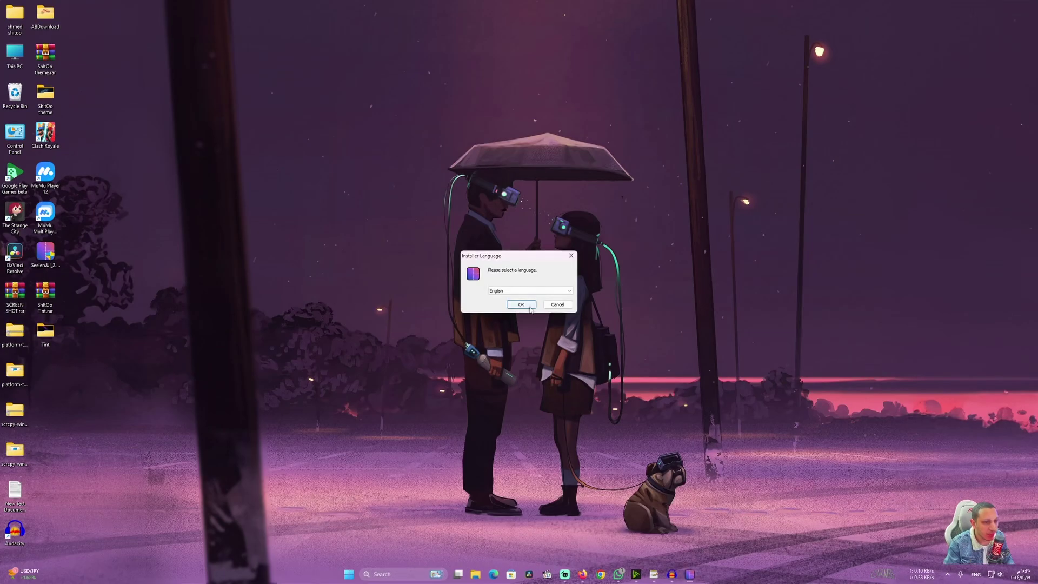
left_click(529, 308)
left_click(574, 360)
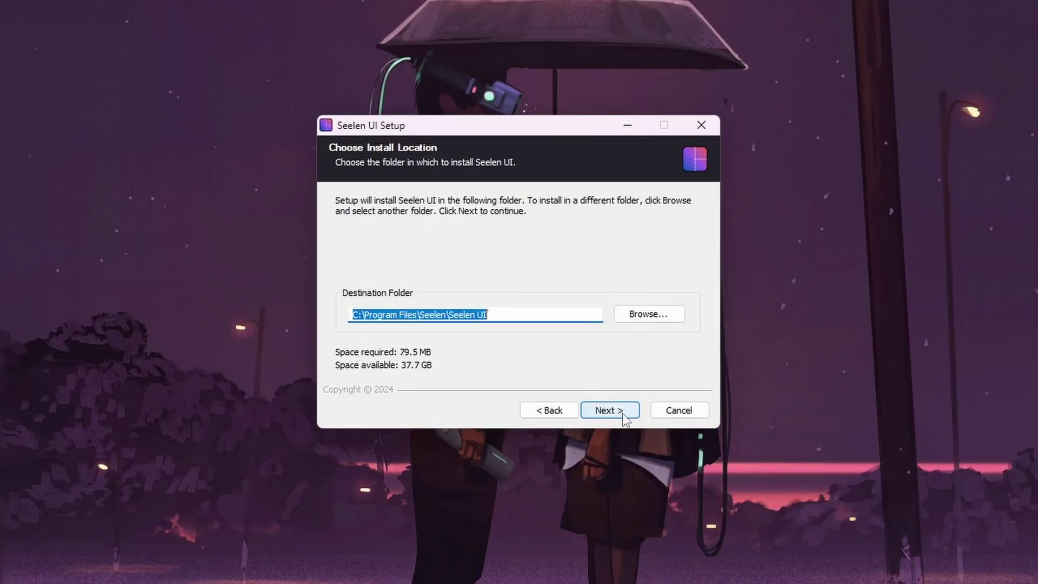
left_click(623, 413)
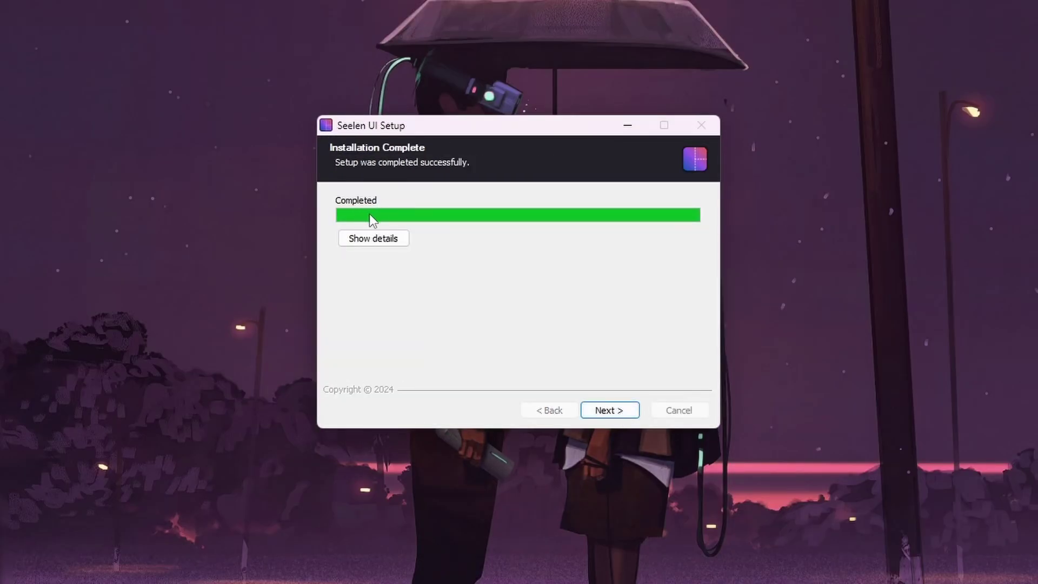
left_click(603, 411)
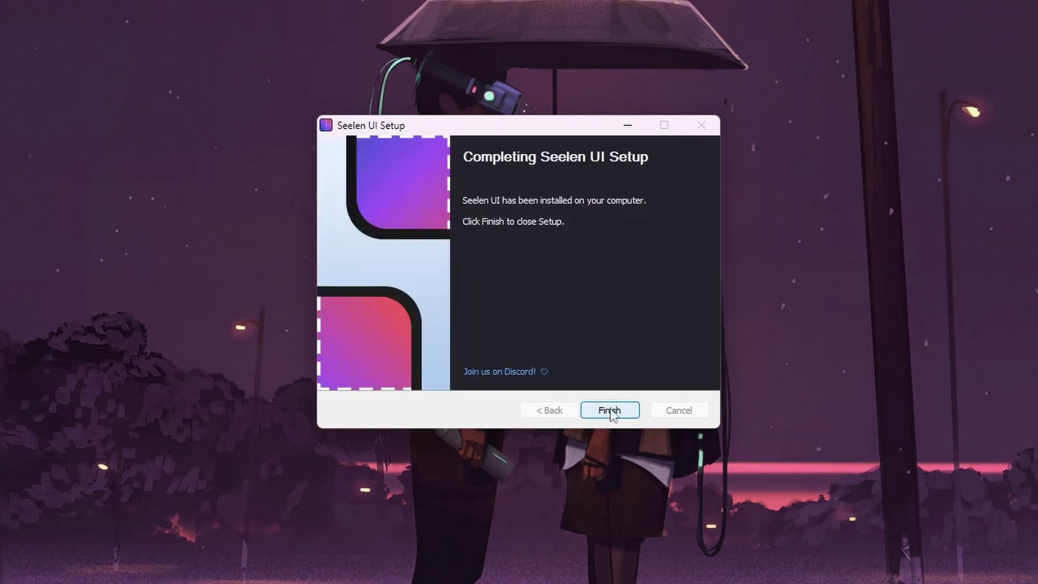
left_click(610, 410)
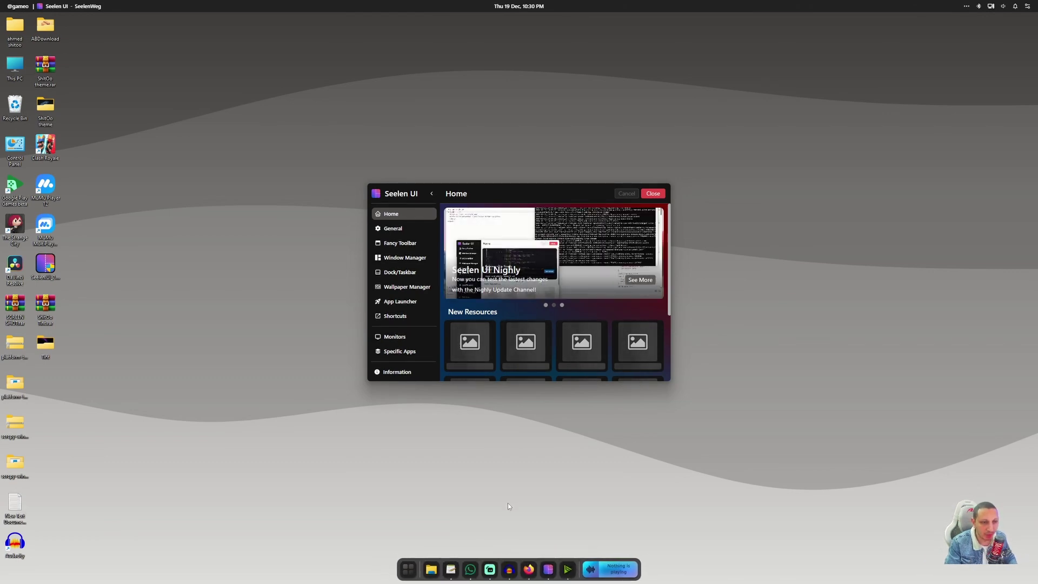
left_click(654, 194)
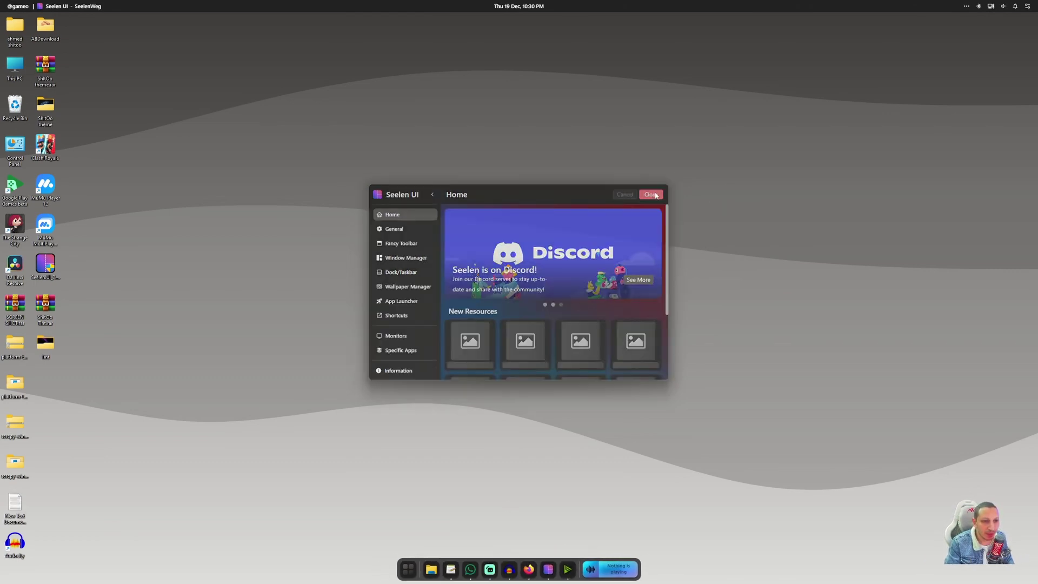
Step: Switch to Firefox and try to download the ShItOo Tint archive from its MediaFire page
left_click(538, 568)
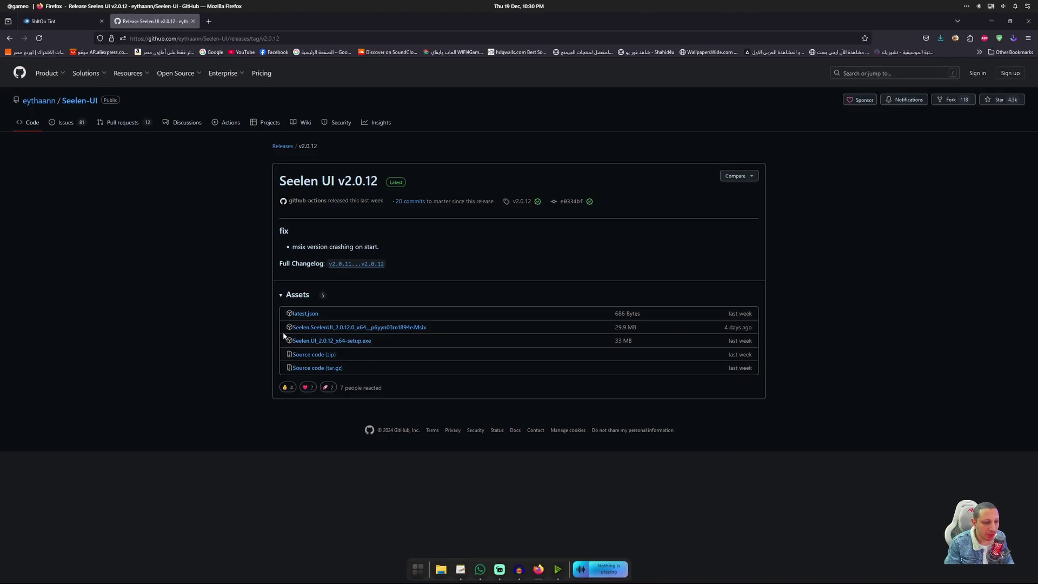
left_click(53, 24)
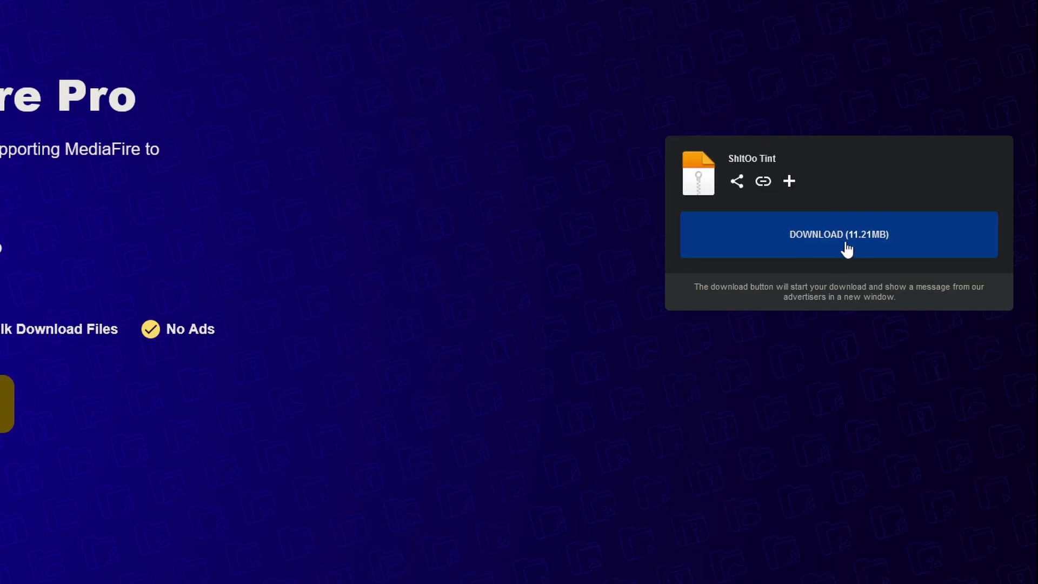
left_click(849, 252)
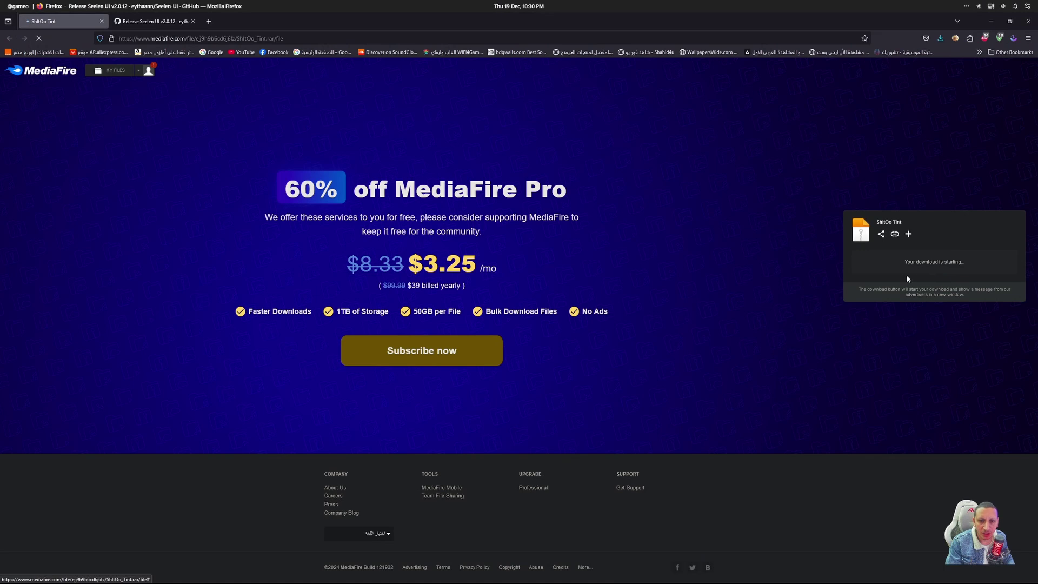
left_click(600, 336)
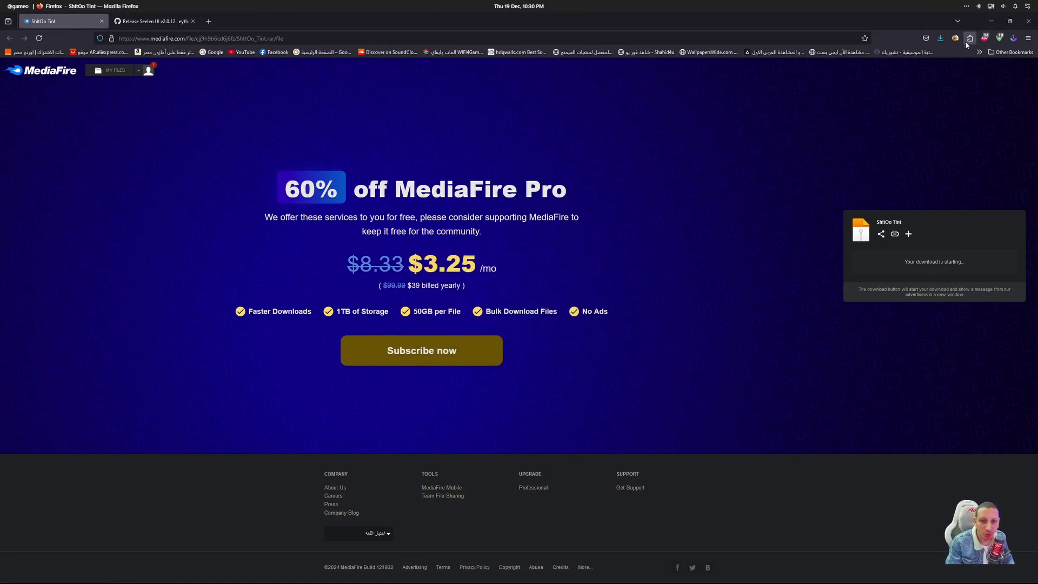
left_click(991, 20)
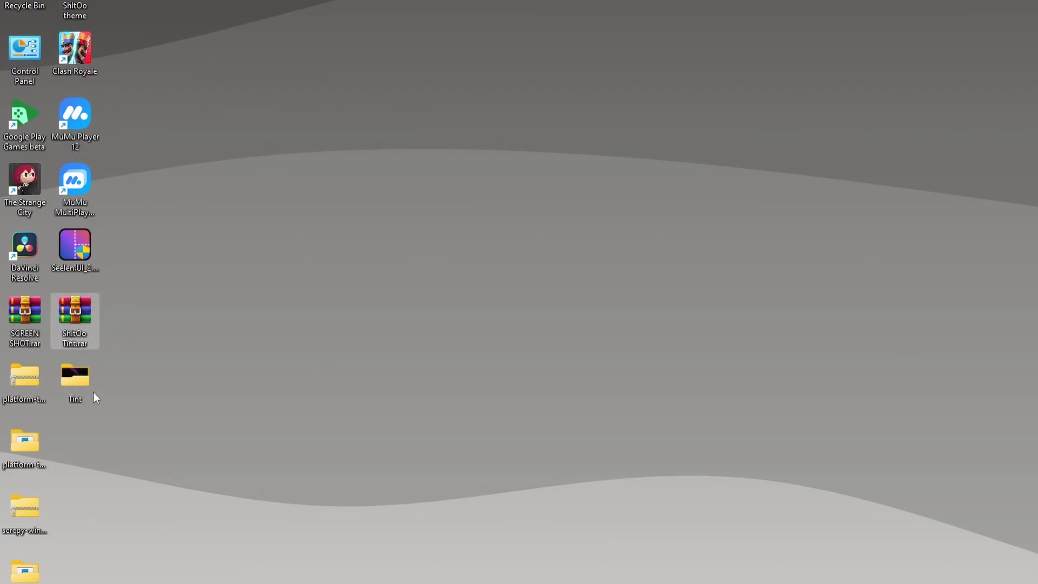
Step: Move the 3d-background wallpaper image from the Tint folder to the desktop and check the folder's remaining theme files
left_click(82, 382)
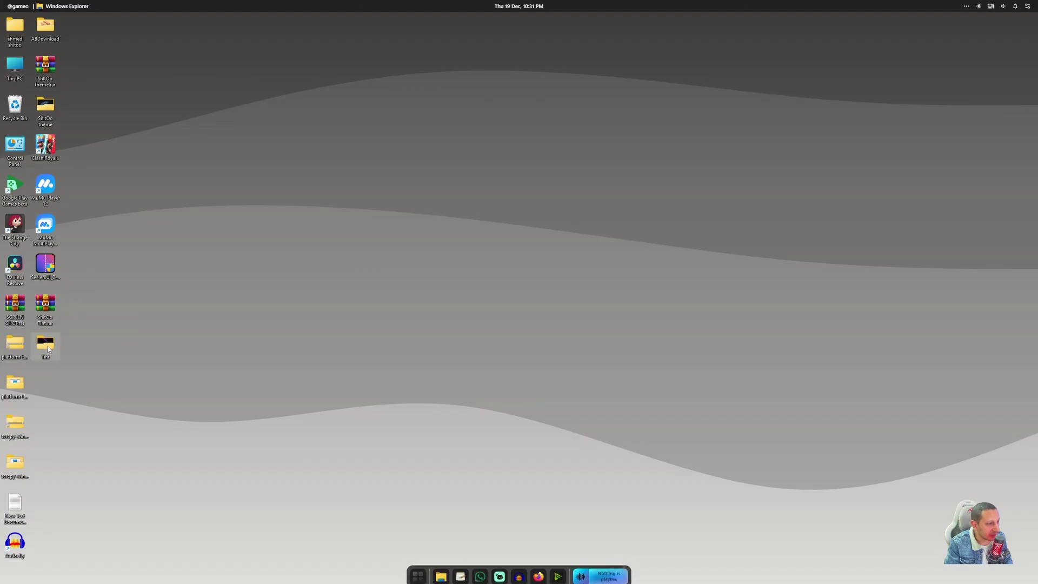
double_click(76, 381)
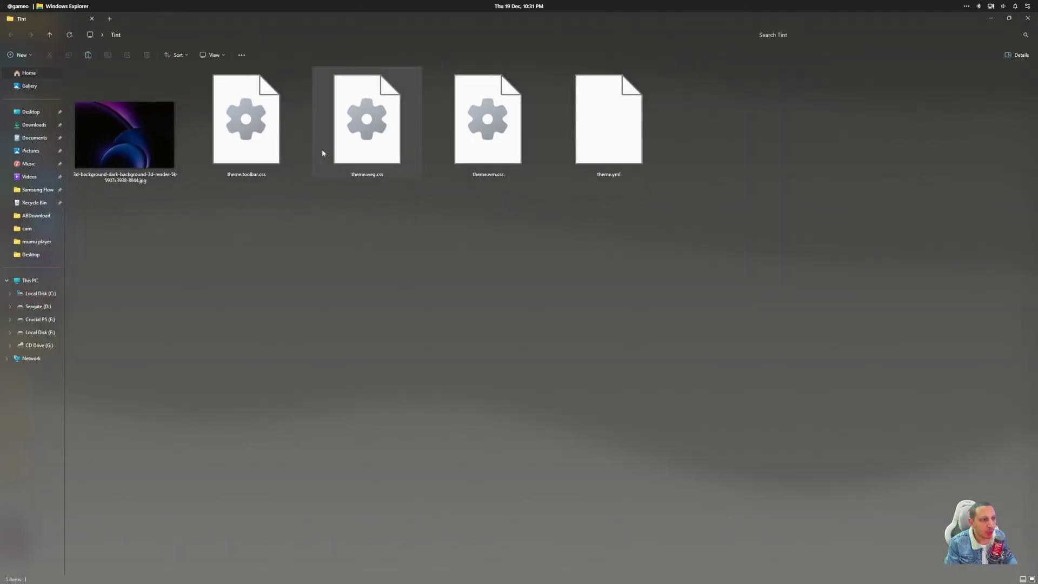
left_click(132, 156)
key("ctrl+x")
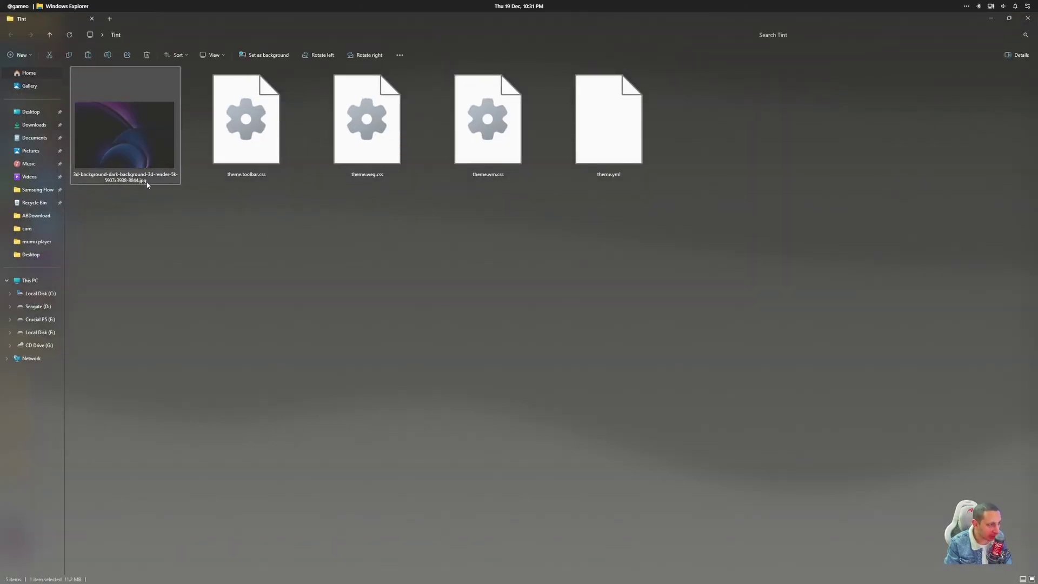
left_click(990, 18)
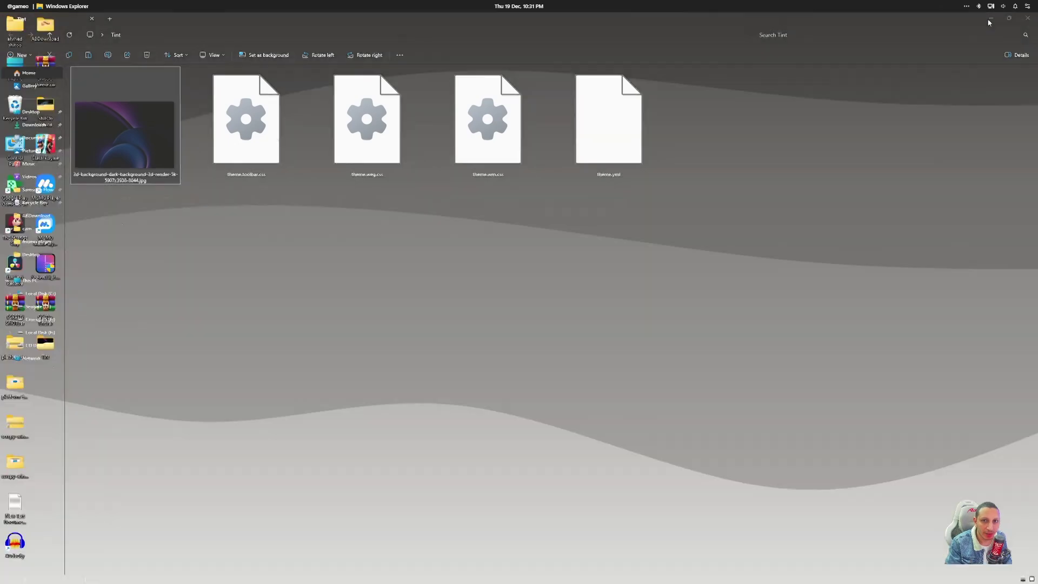
right_click(310, 209)
left_click(317, 211)
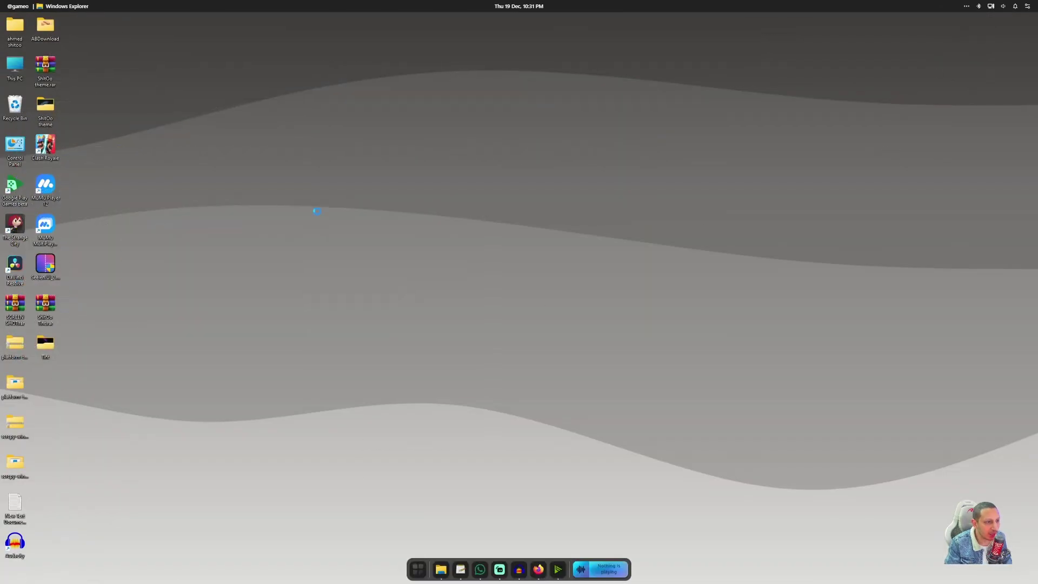
double_click(45, 344)
left_click(552, 26)
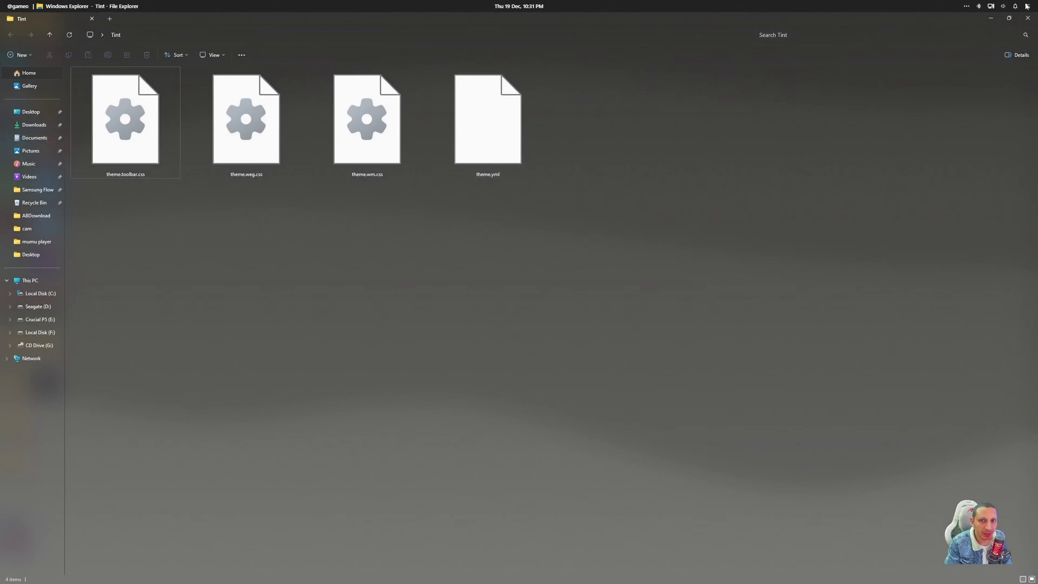
left_click(1028, 18)
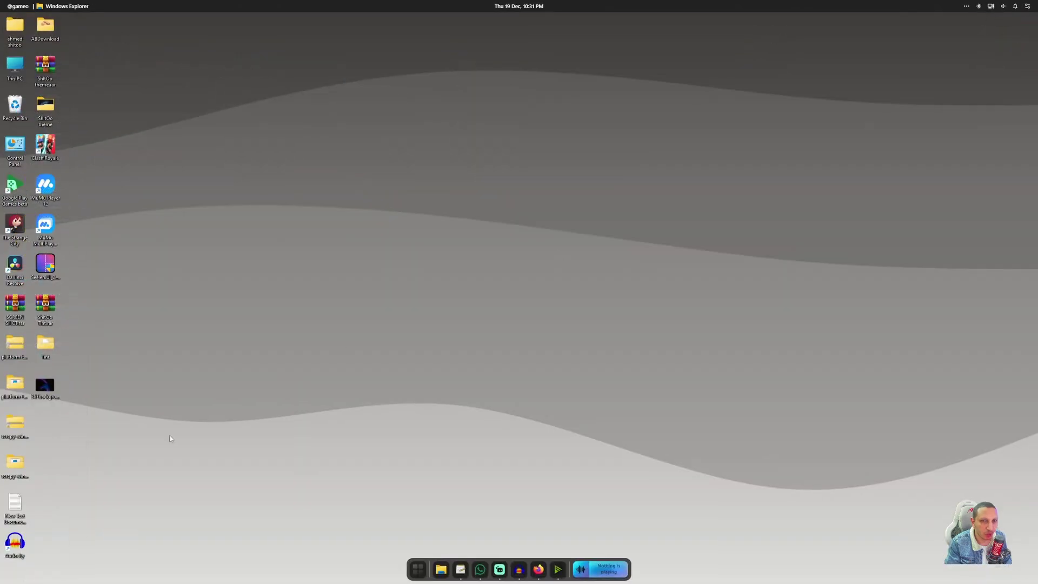
Step: Cut the Tint folder from the desktop and open the %appdata% folder through Run
right_click(44, 345)
left_click(53, 355)
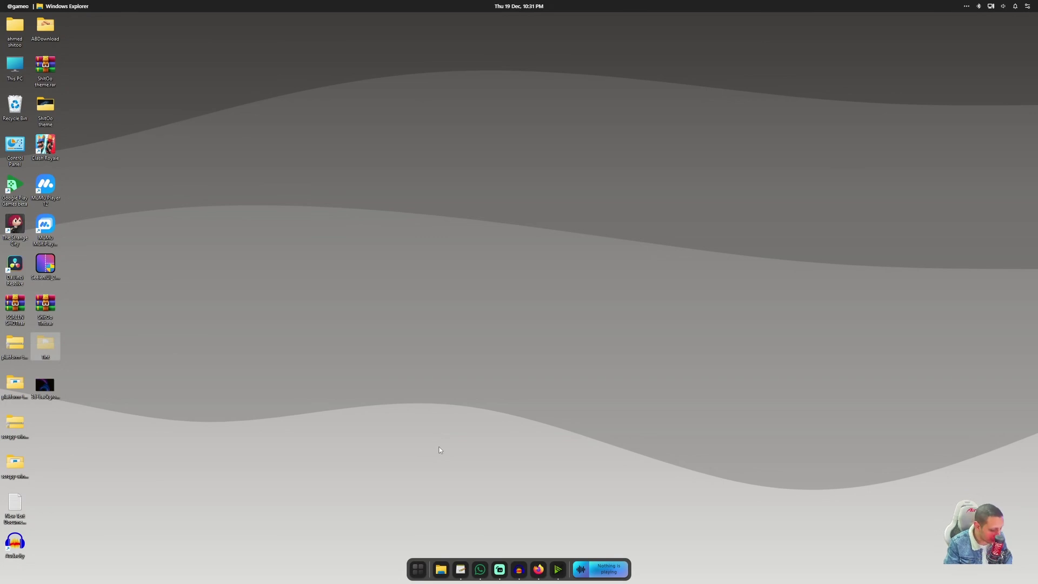
key("super+r")
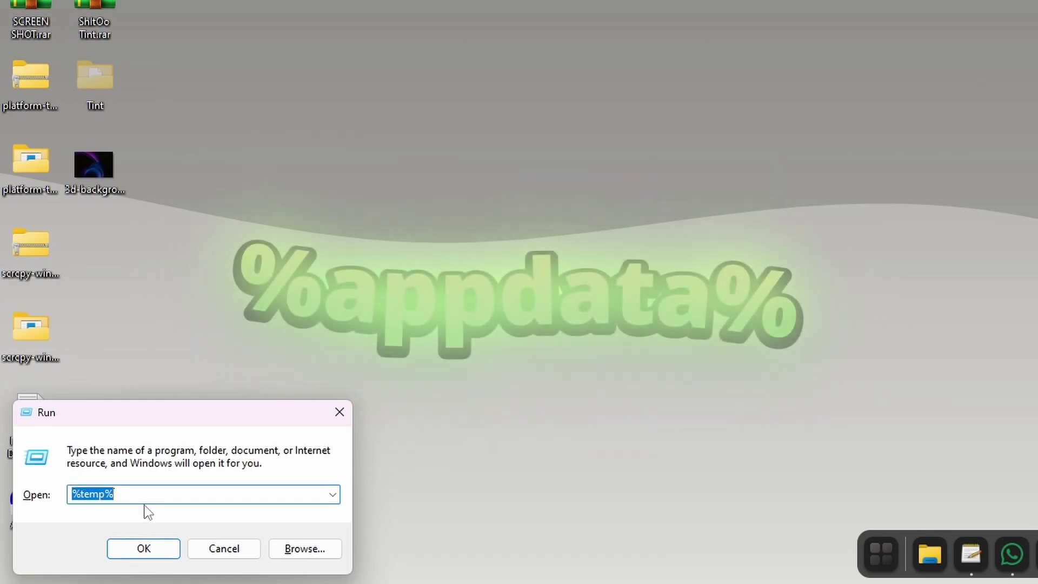
type("%app")
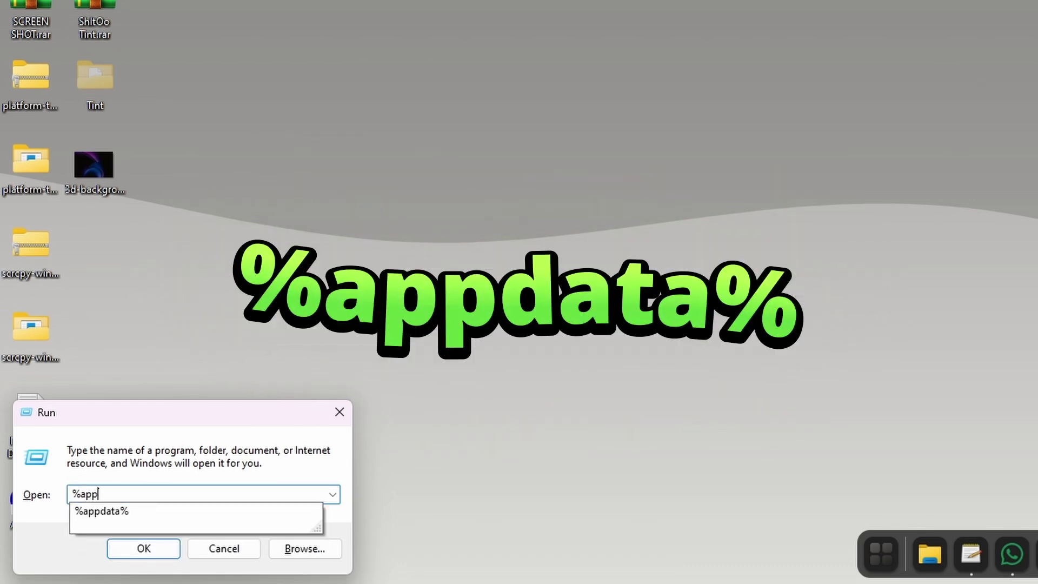
type("data")
left_click(144, 505)
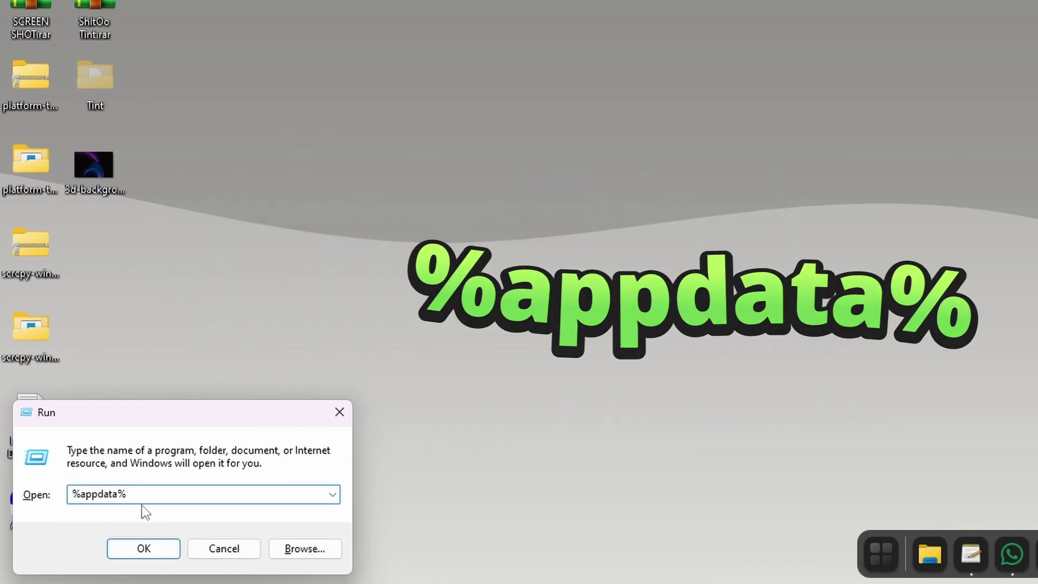
left_click(155, 543)
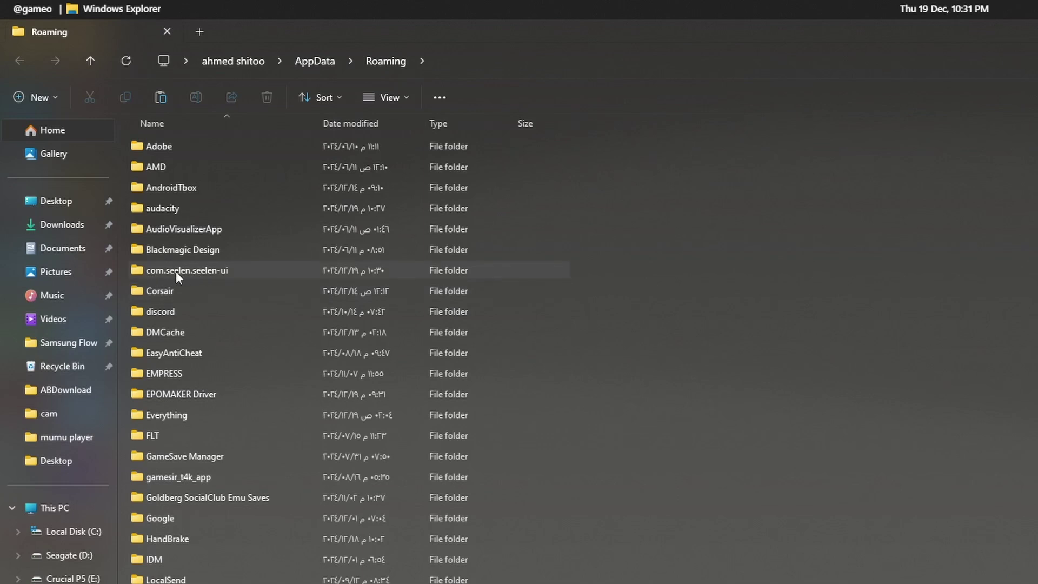
Step: Paste the cut Tint folder into the themes folder inside com.seelen.seelen-ui and close the file window
mouse_move(178, 269)
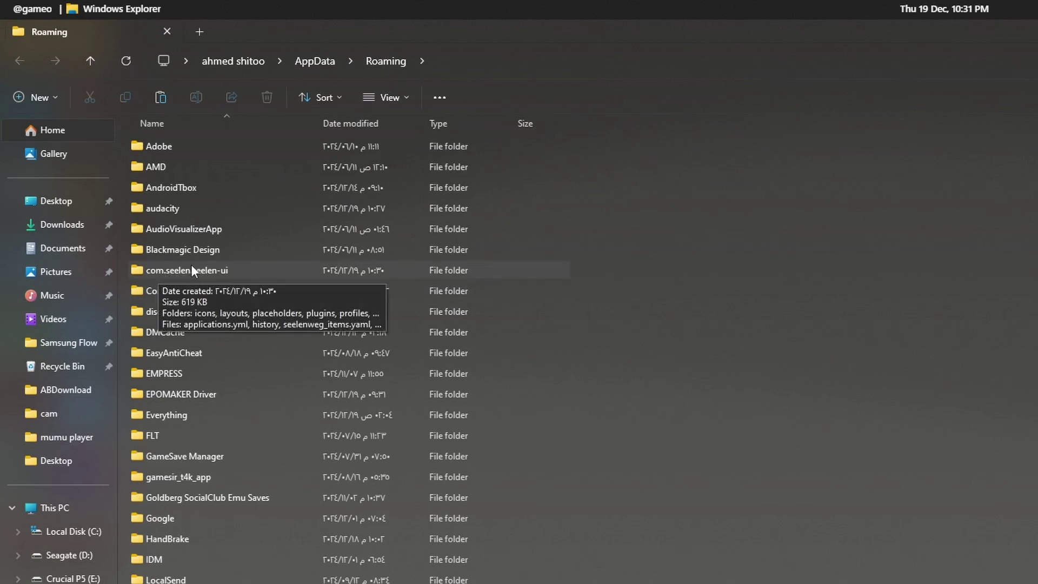
double_click(189, 267)
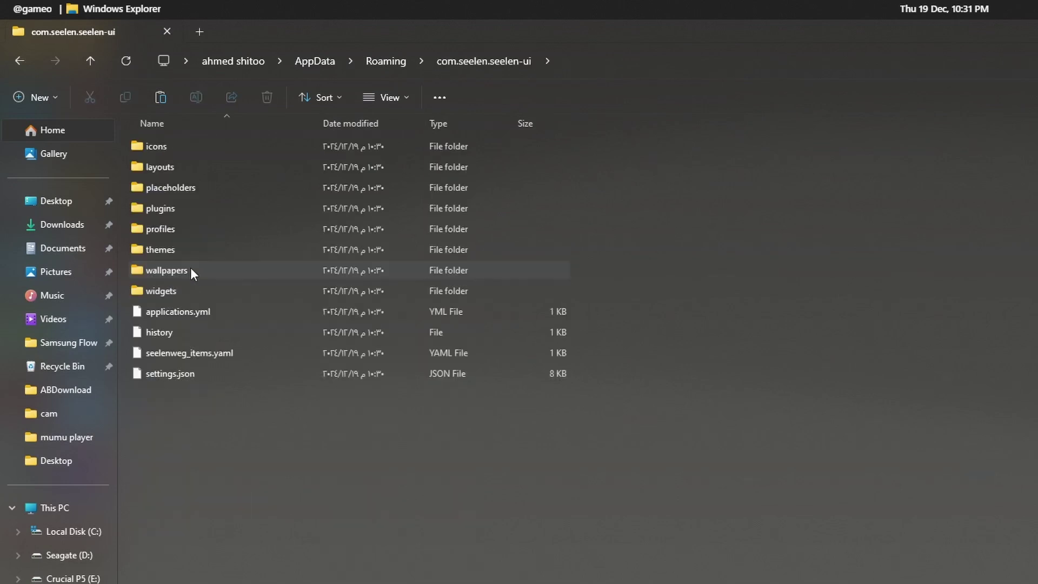
double_click(160, 248)
right_click(375, 274)
key("Escape")
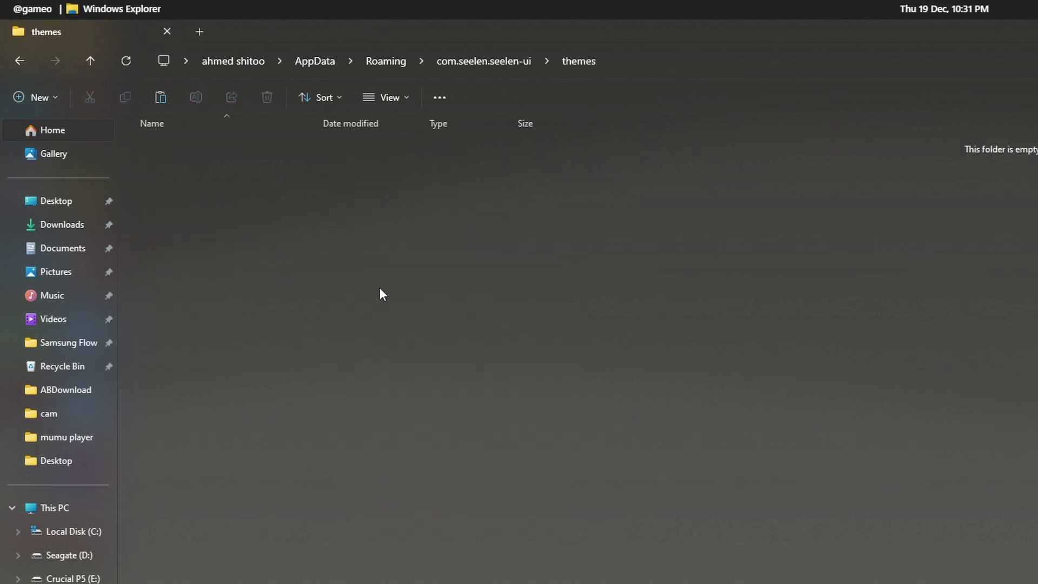
key("ctrl+v")
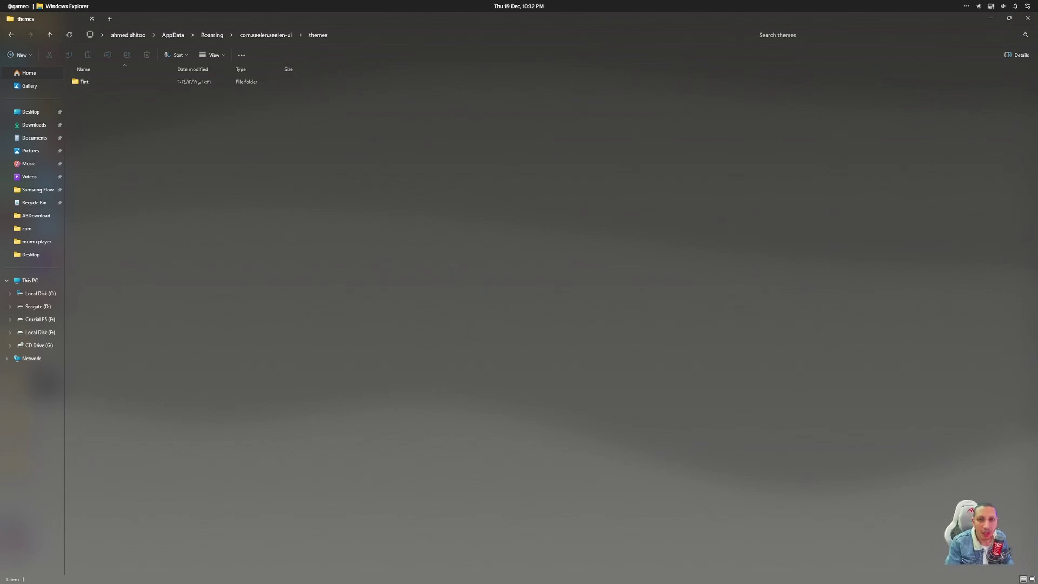
left_click(1029, 19)
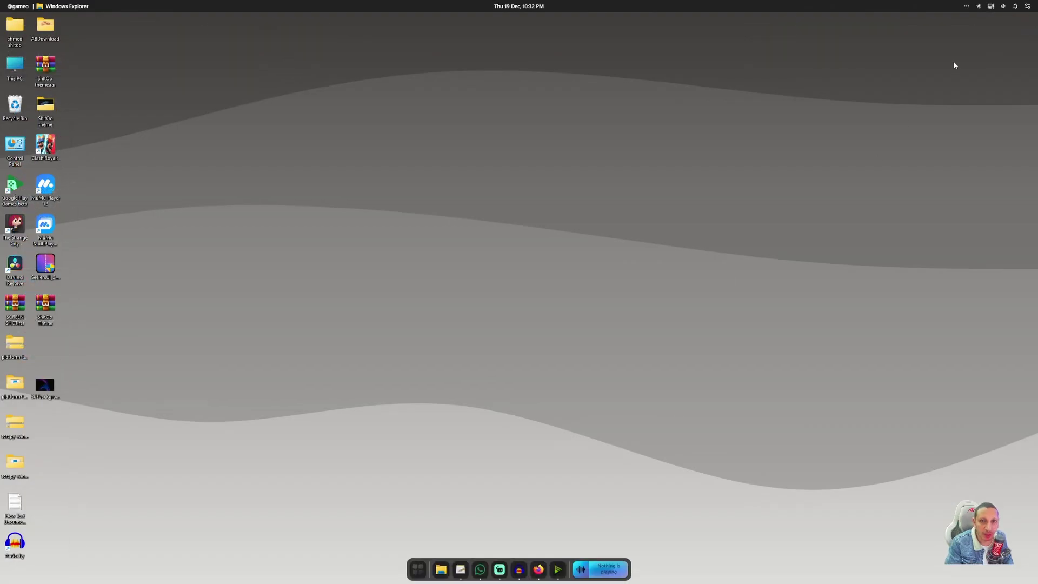
Step: Open the Seelen UI settings window and go to its General settings
left_click(417, 569)
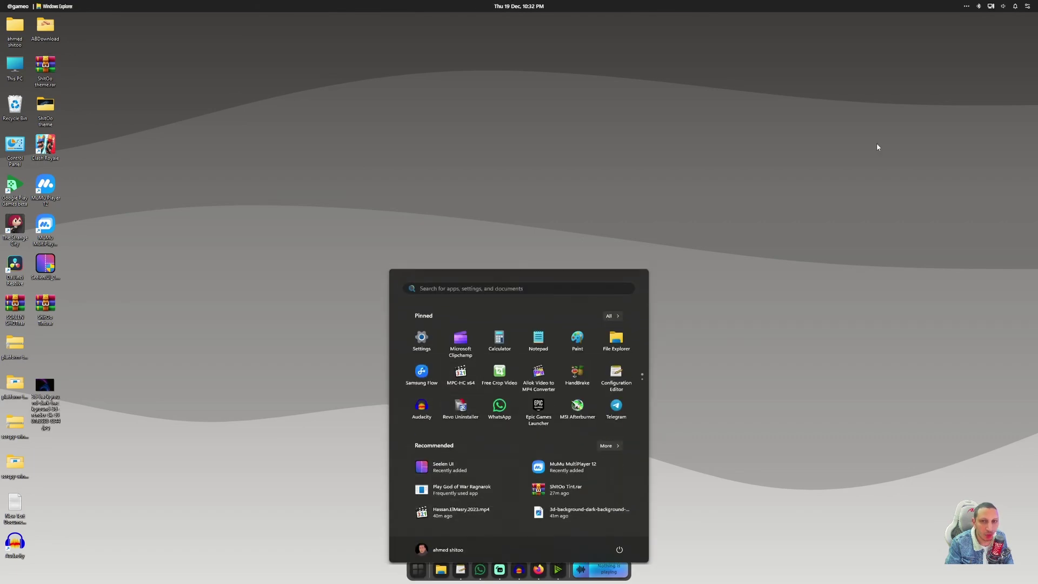
left_click(967, 6)
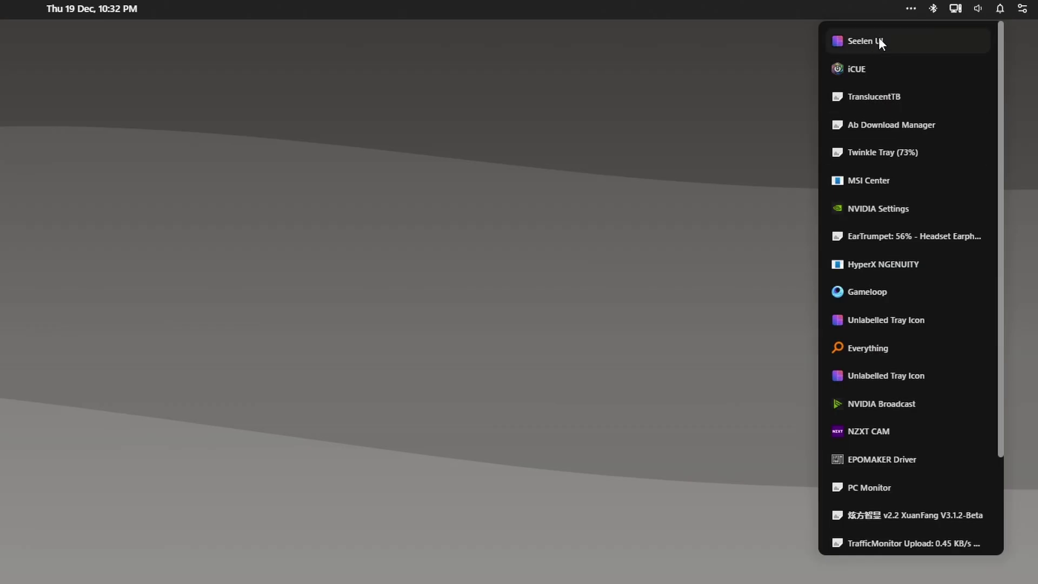
right_click(880, 42)
left_click(924, 31)
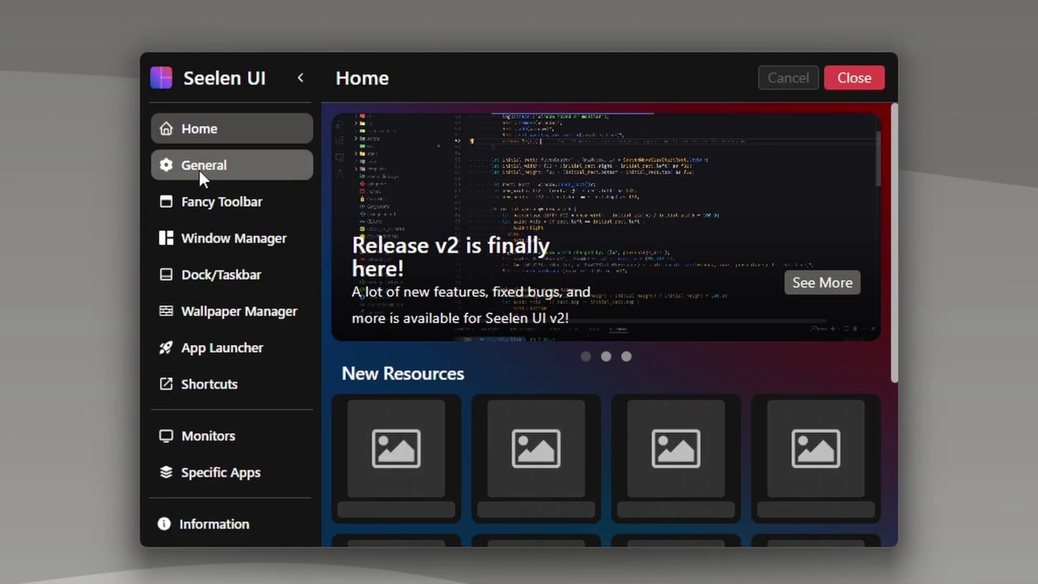
left_click(208, 163)
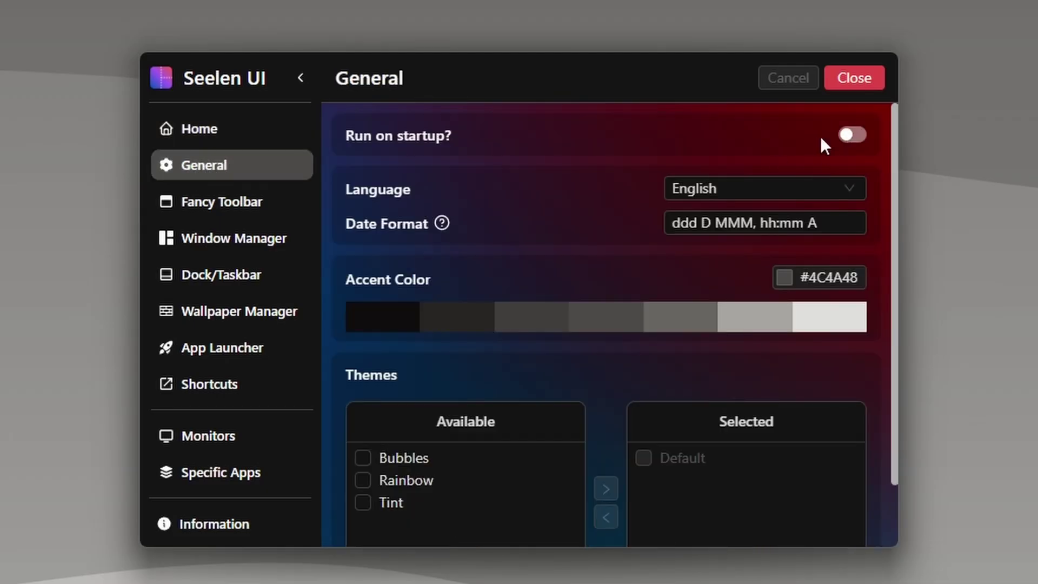
Step: Turn on running at startup, move the Tint and Bubbles themes to the selected themes, and save the General settings
left_click(851, 135)
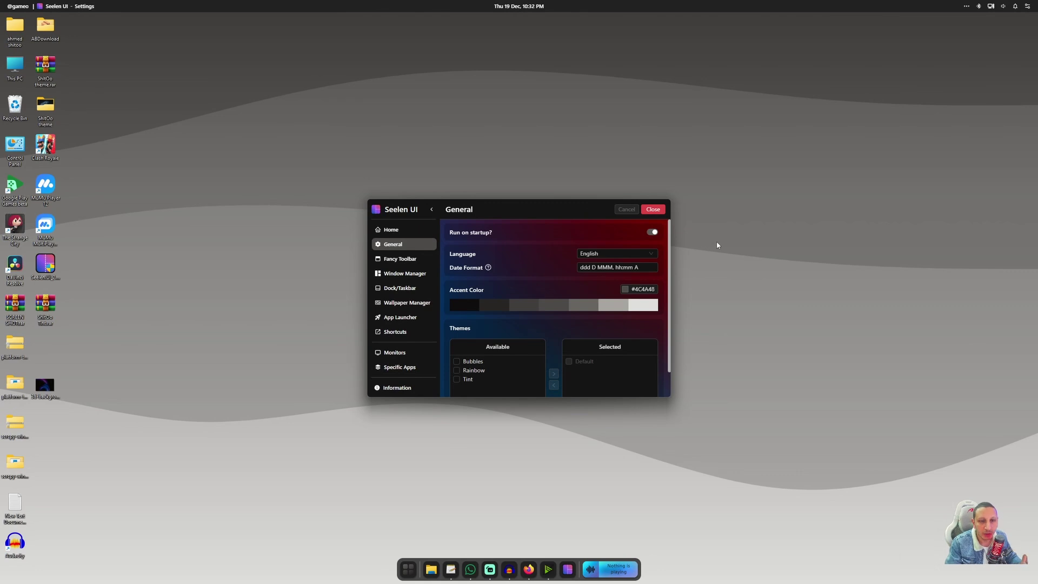
scroll(489, 358, "down", 1)
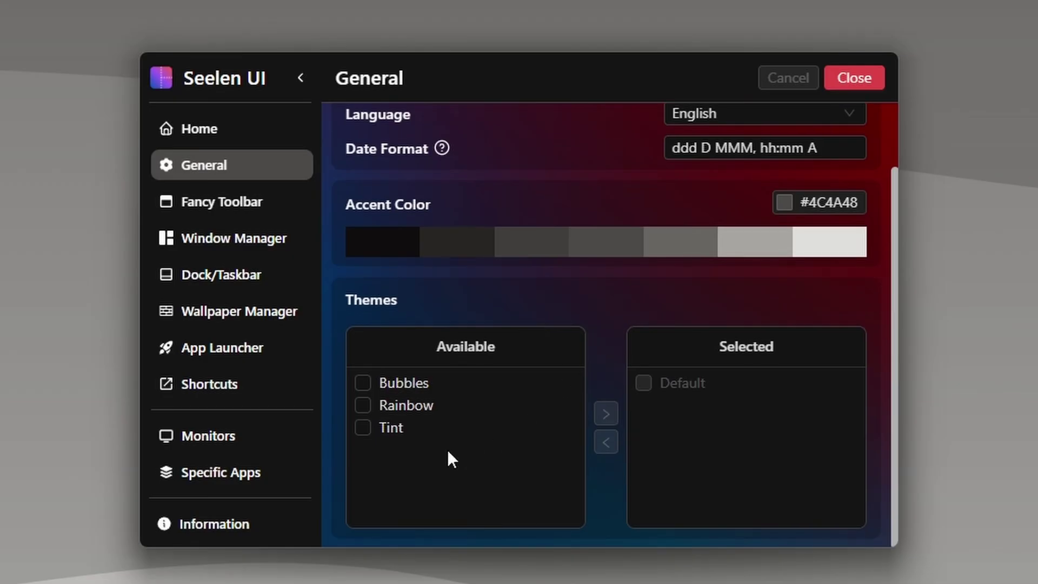
left_click(367, 432)
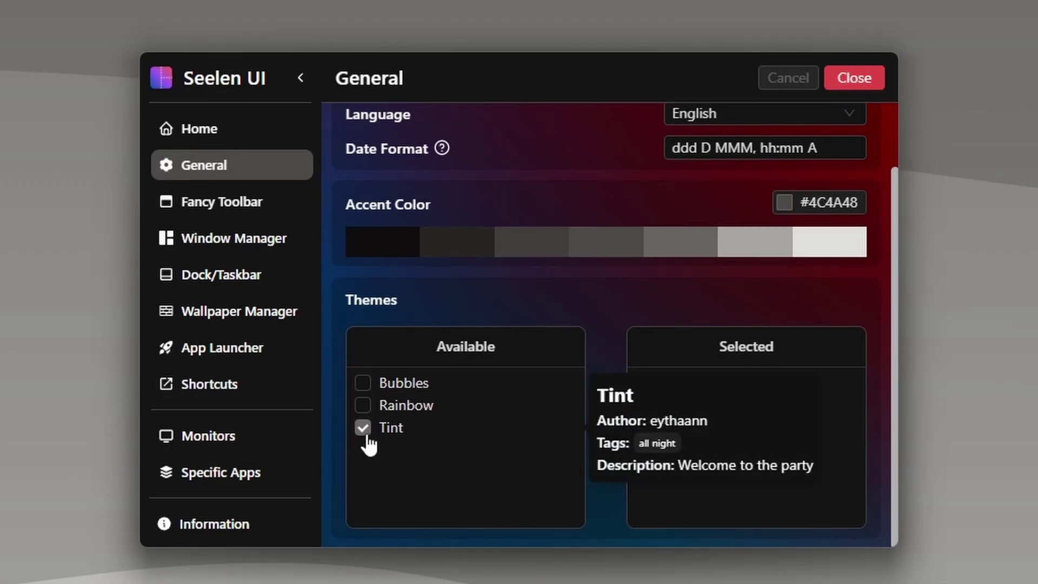
left_click(366, 385)
left_click(605, 414)
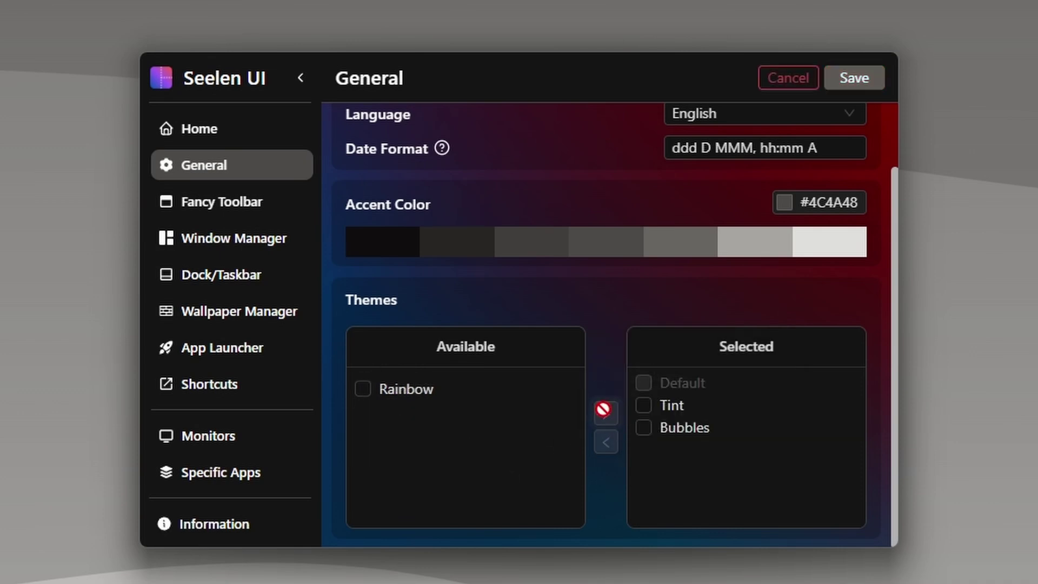
left_click(863, 81)
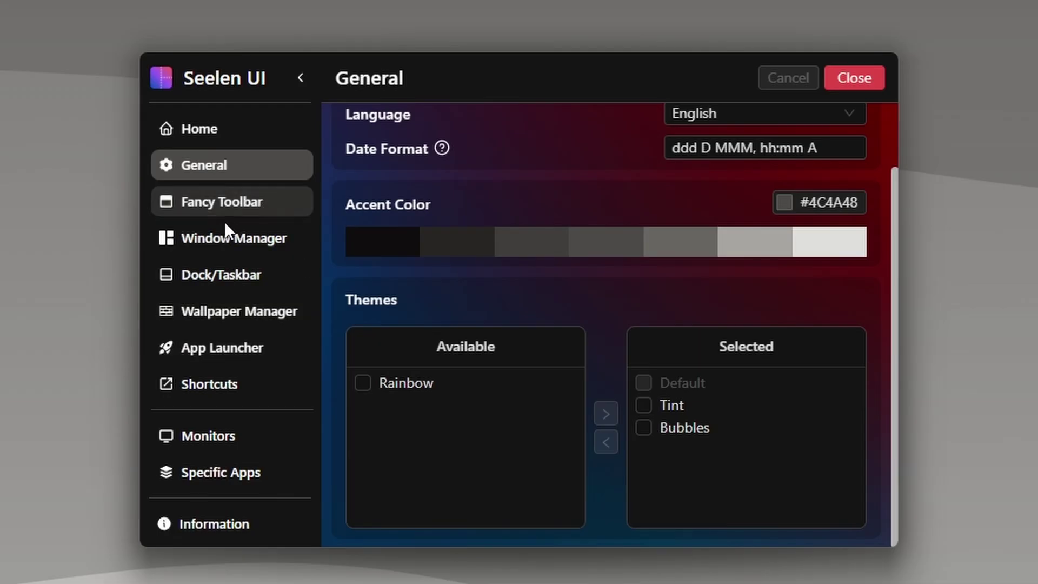
Step: Set the Fancy Toolbar's auto hide to On-Overlap with an 800 ms delay to show, and save
left_click(241, 202)
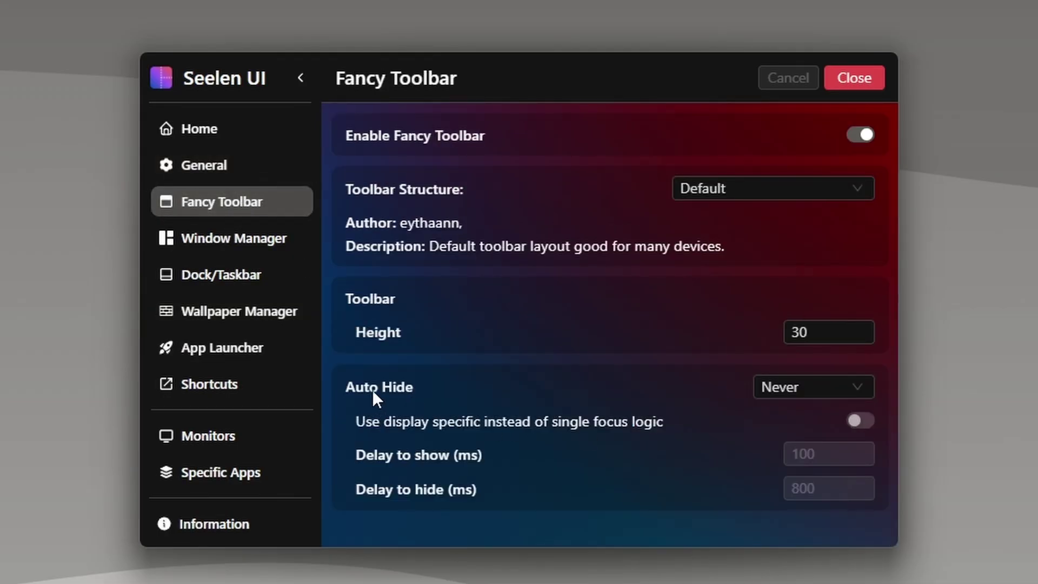
left_click(851, 399)
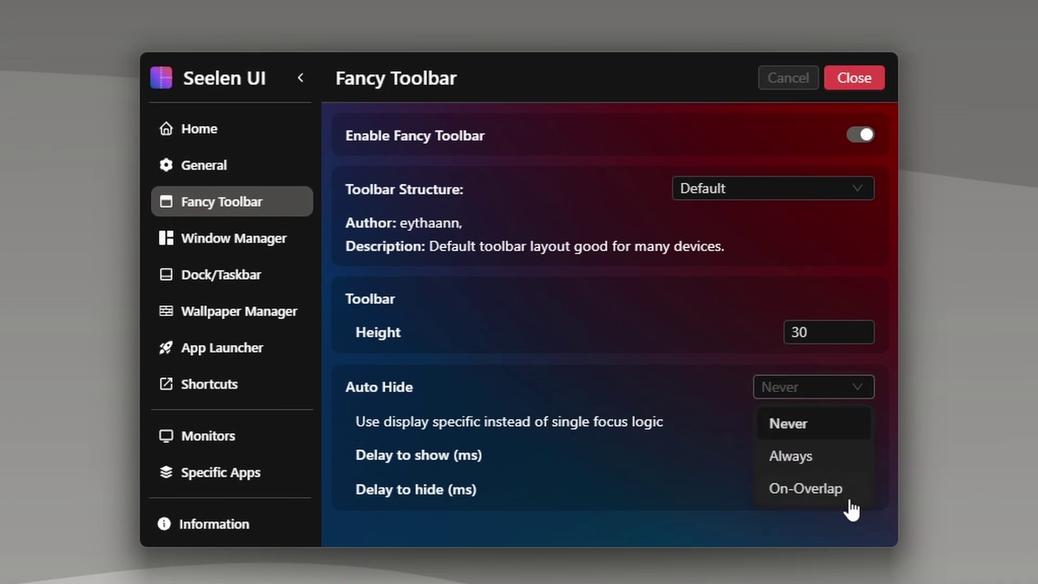
left_click(816, 495)
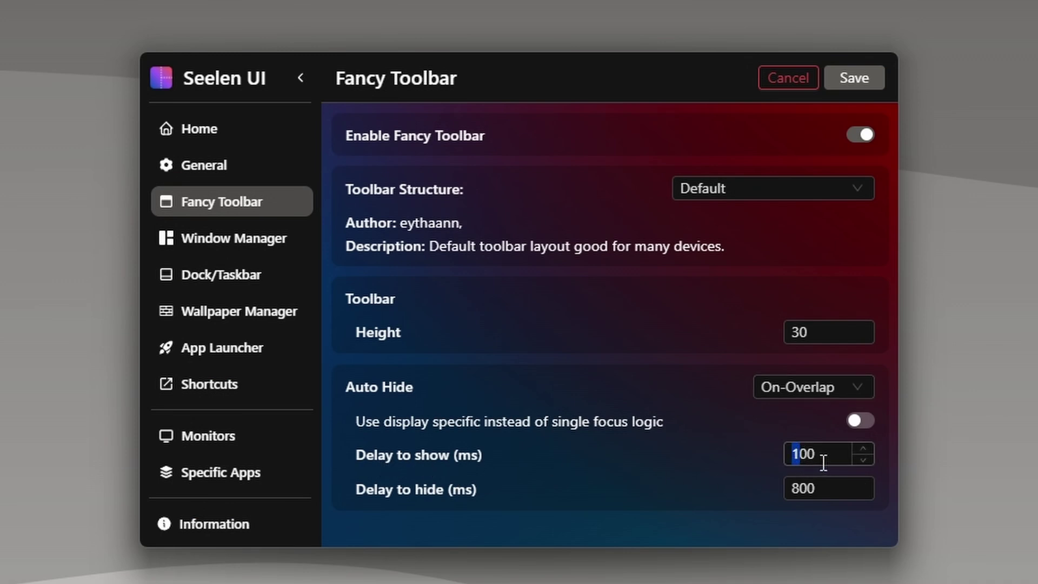
left_click(858, 81)
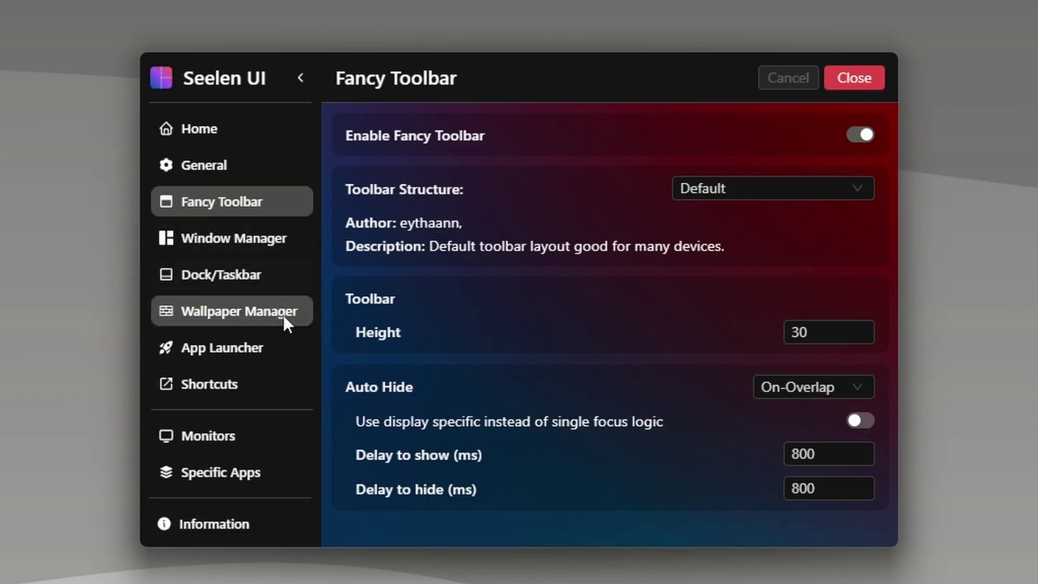
Step: Disable the Wallpaper Manager, save the change, and close the Seelen UI settings
left_click(258, 311)
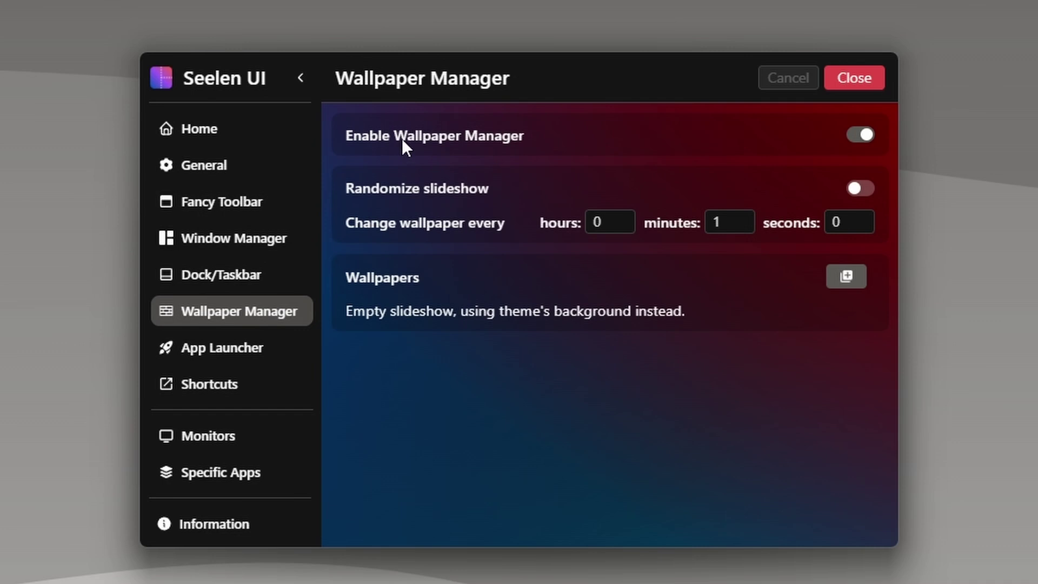
left_click(861, 136)
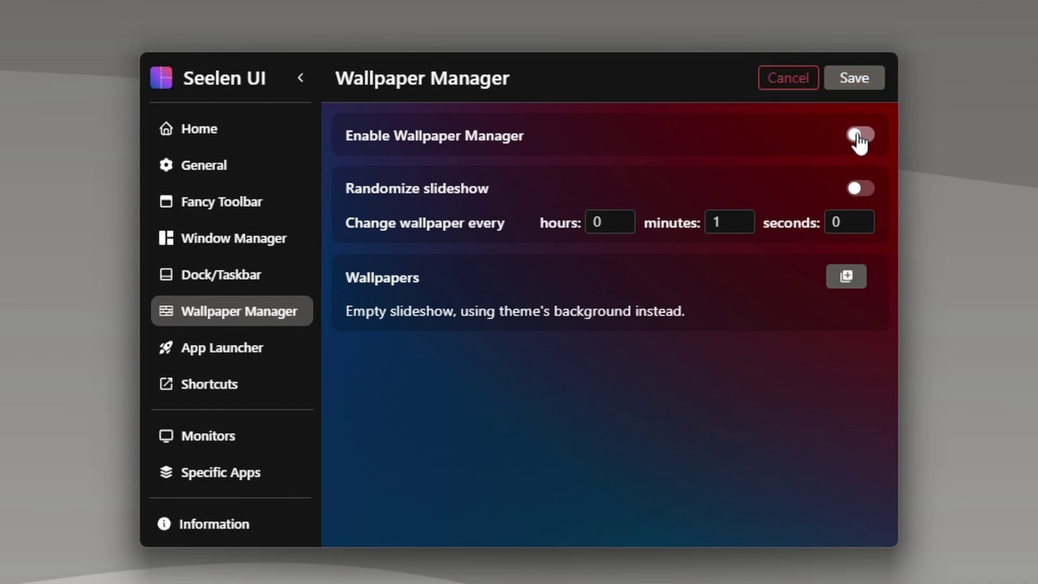
left_click(860, 77)
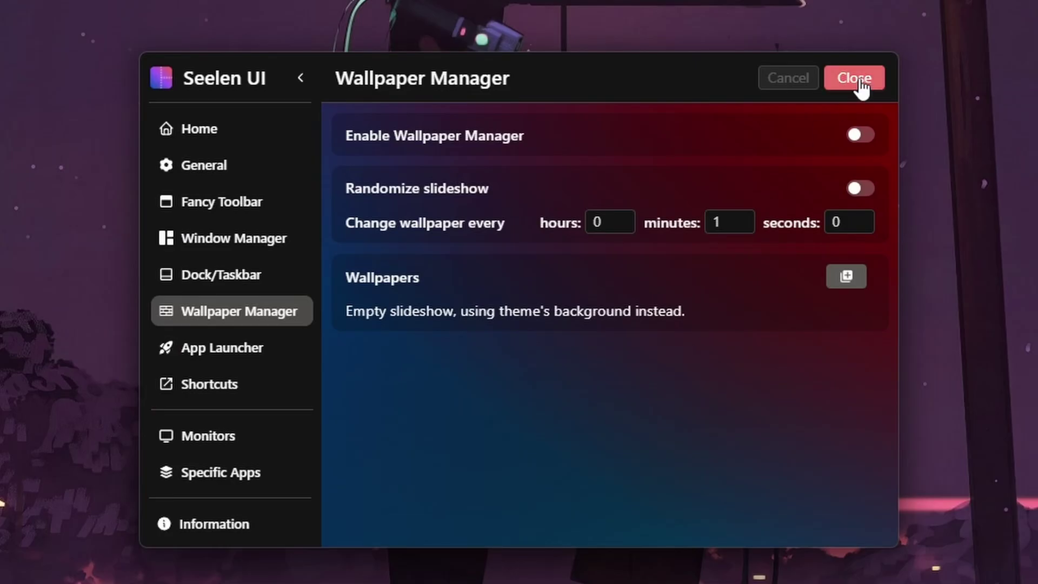
left_click(859, 79)
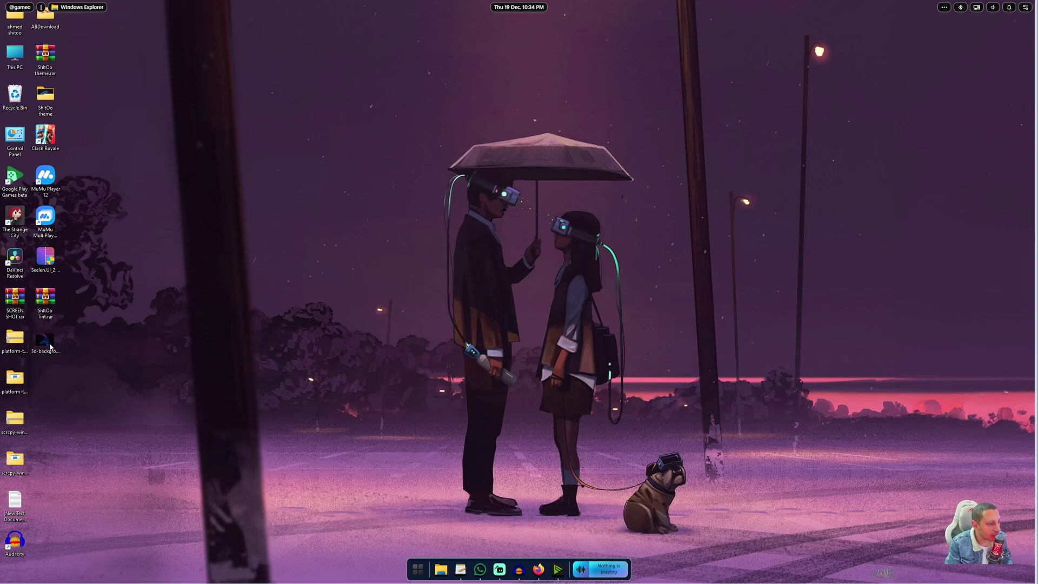
Step: Set the 3d-background image on the desktop as the desktop wallpaper
right_click(49, 360)
left_click(105, 173)
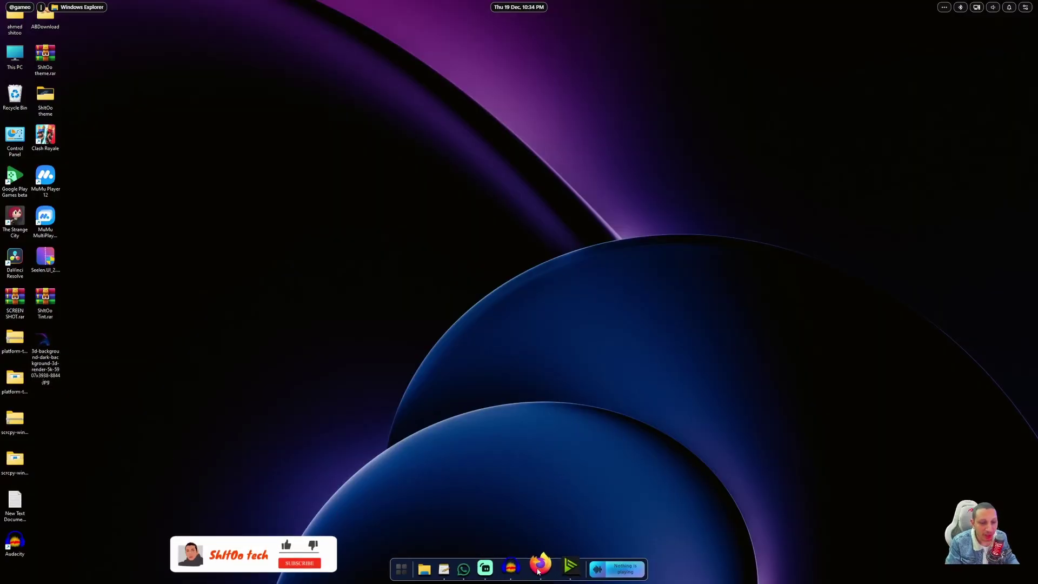
Step: Try to add WhatsApp to the dock straight from the Start menu's pinned apps
mouse_move(521, 576)
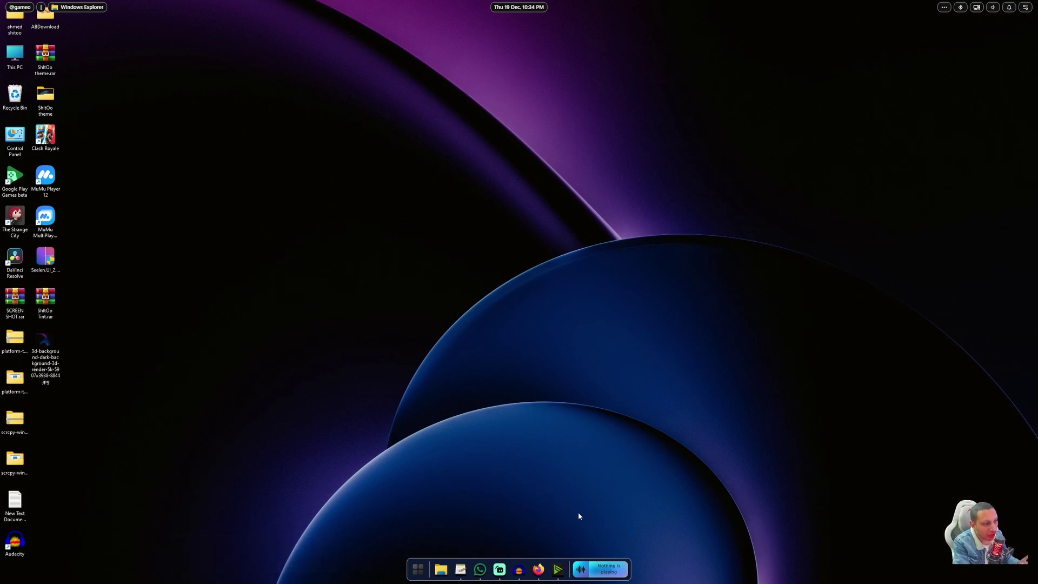
left_click(418, 567)
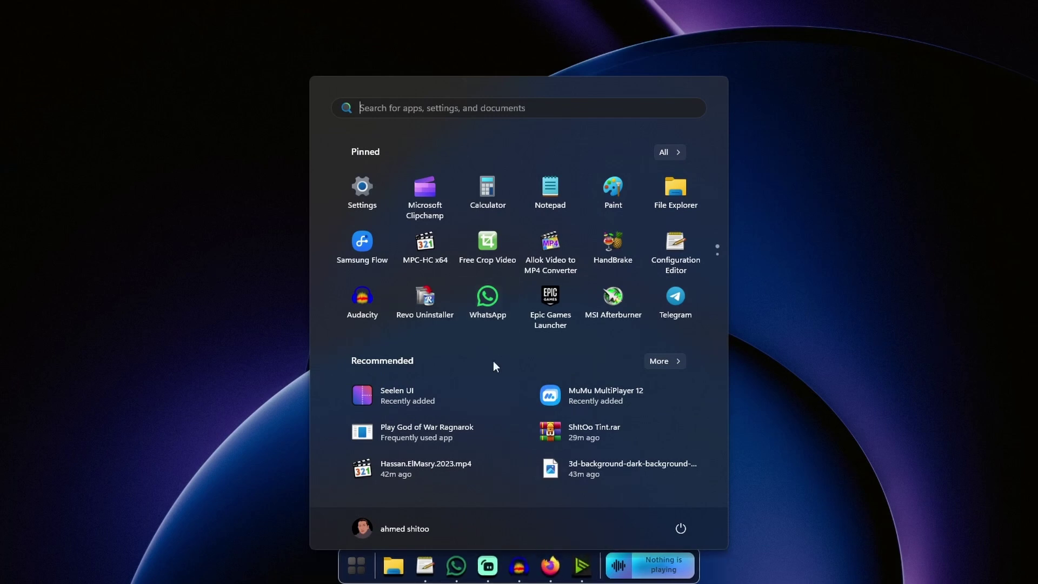
left_click_drag(485, 297, 508, 570)
mouse_move(454, 562)
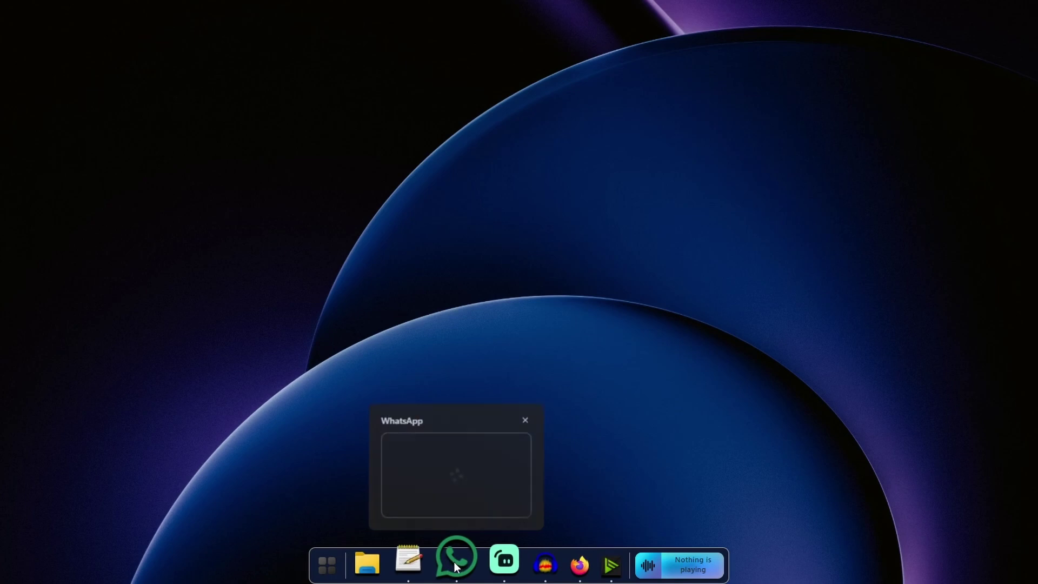
Step: Launch Allok Video to MP4 Converter from the Start menu and pin it to the center of the dock
left_click(359, 565)
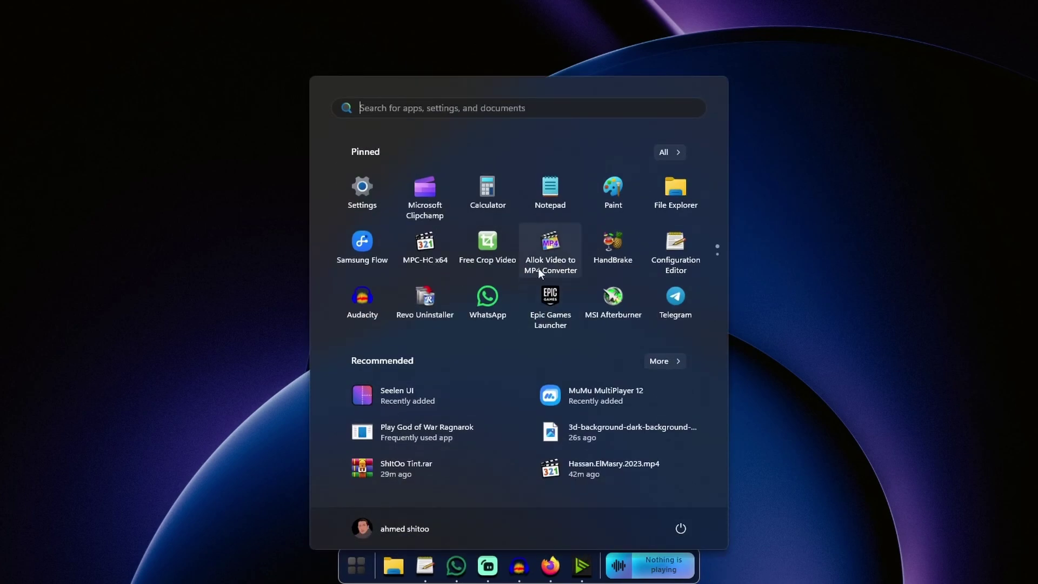
left_click(555, 243)
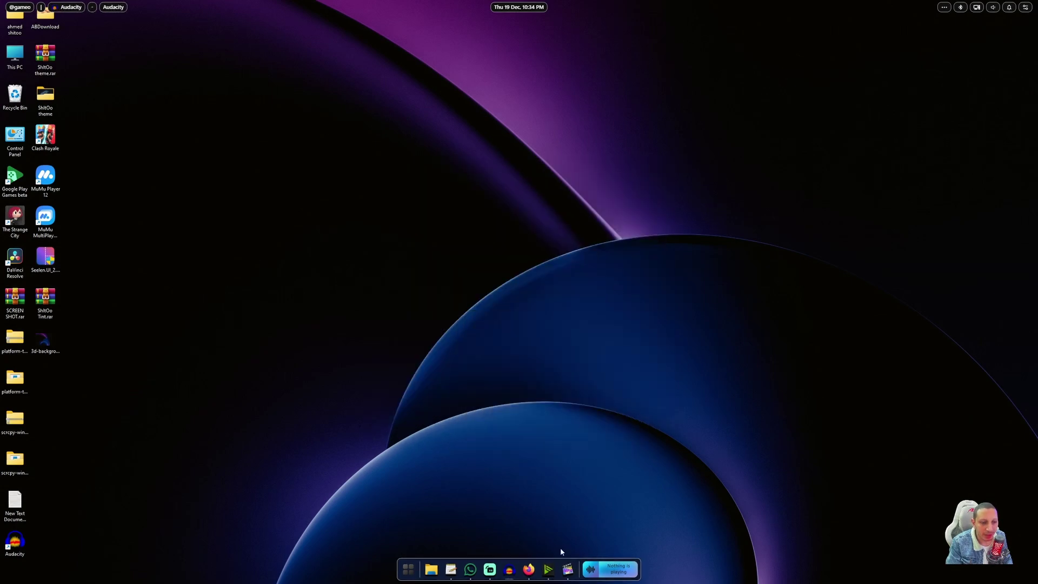
mouse_move(570, 568)
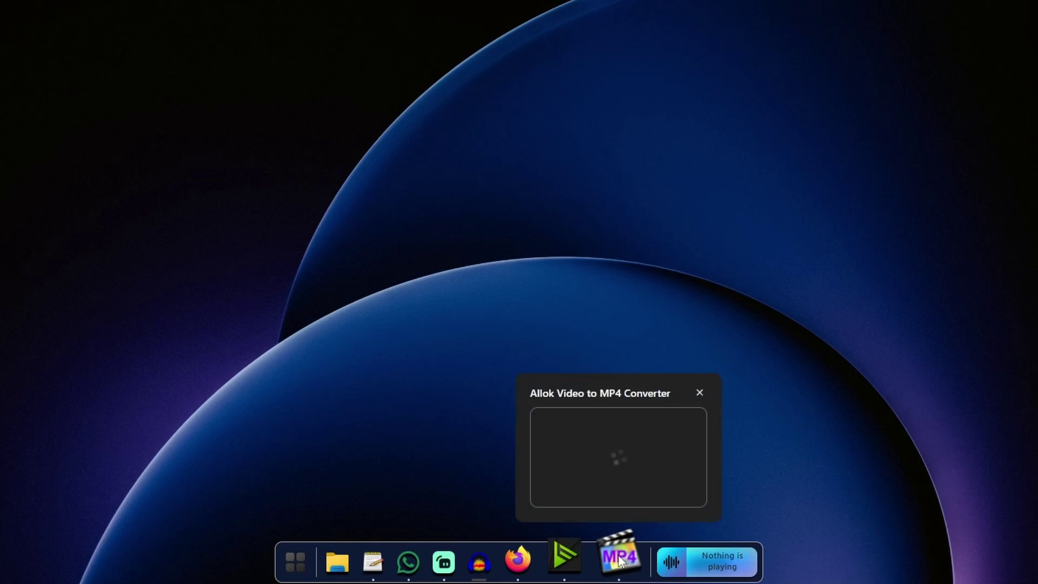
right_click(620, 560)
mouse_move(652, 407)
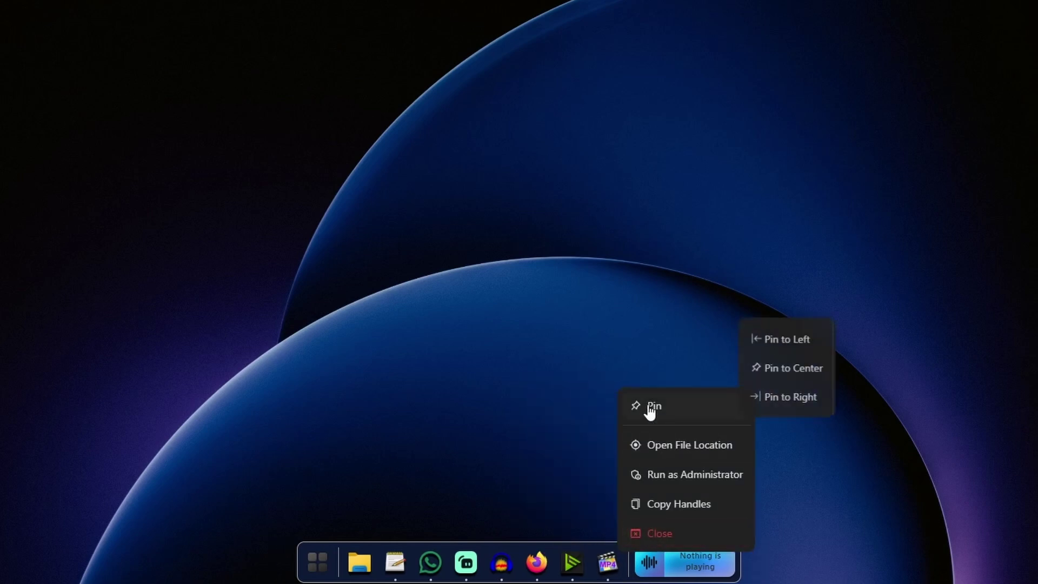
left_click(803, 367)
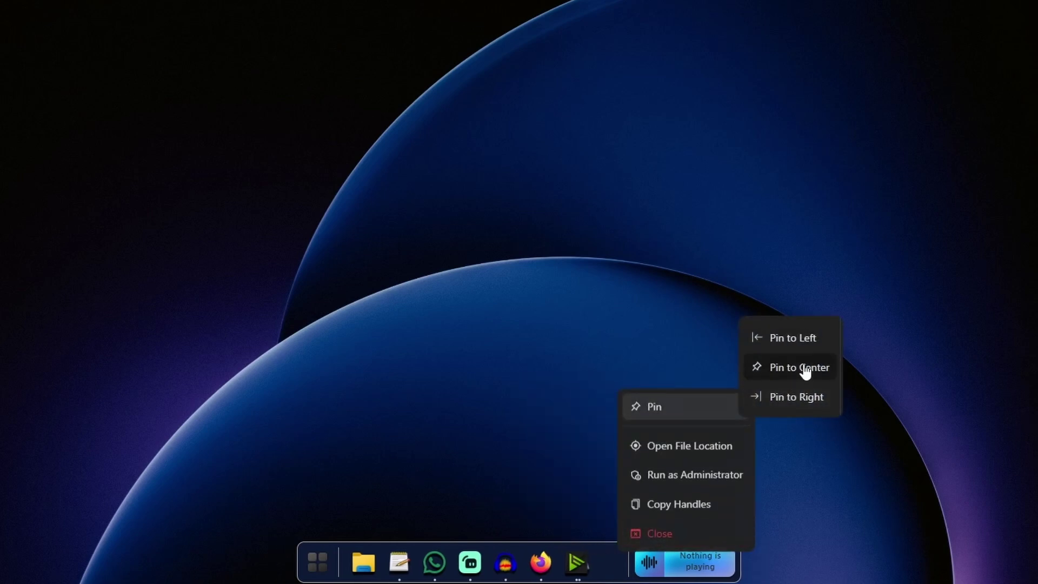
Step: Move the MP4 converter's dock icon to just before Audacity, and open and dismiss its window to test it
left_click_drag(352, 558, 562, 577)
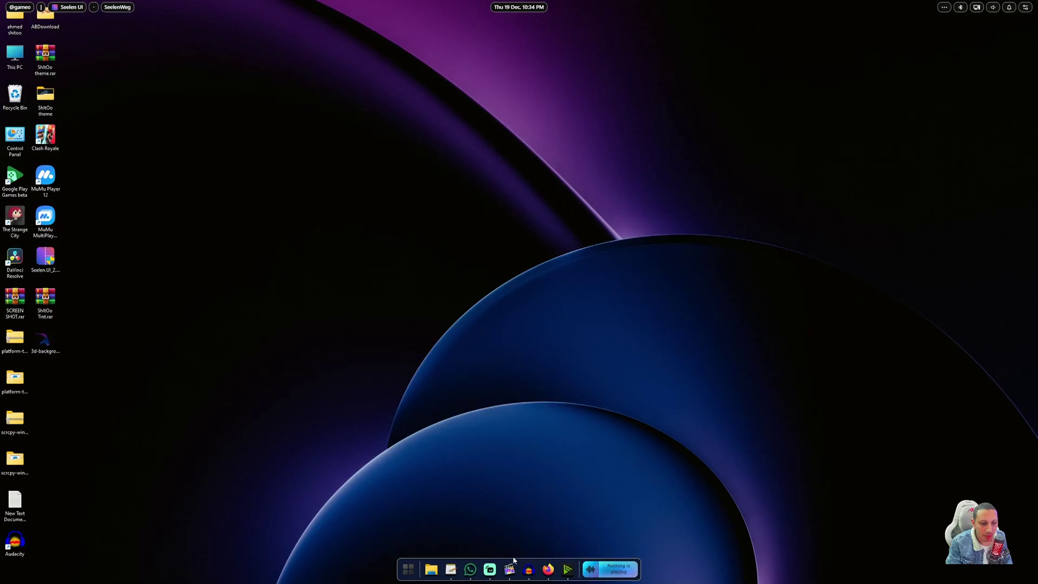
left_click(510, 565)
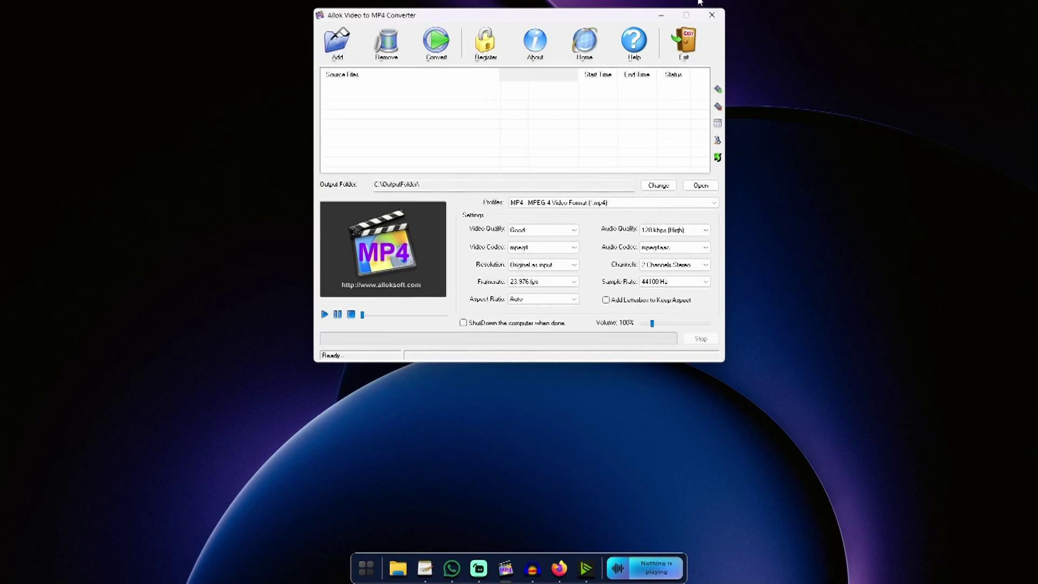
left_click(659, 166)
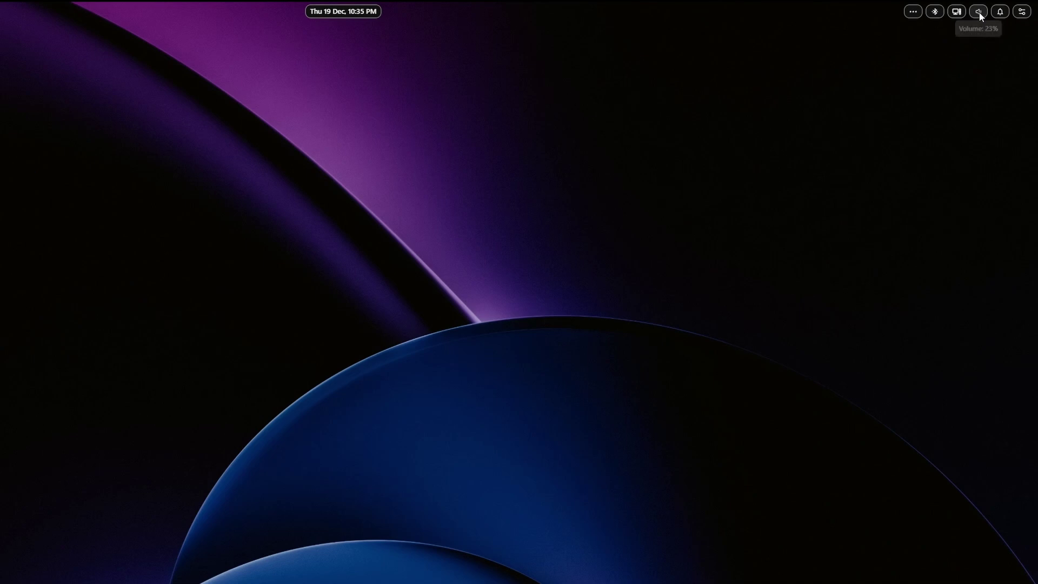
Step: Examine the toolbar's volume, notifications, quick settings, network and Bluetooth flyouts
left_click(993, 8)
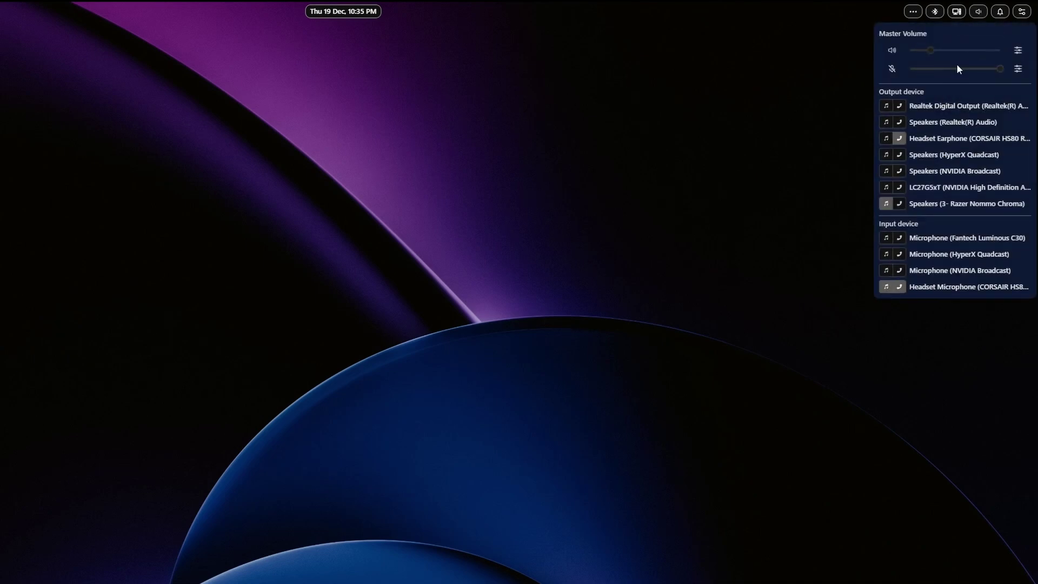
left_click(1000, 12)
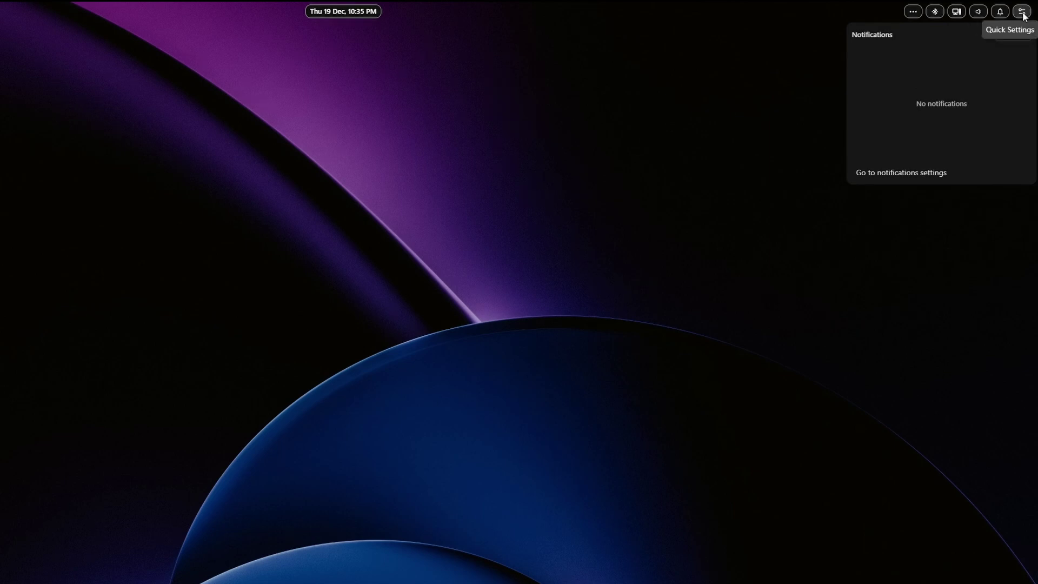
left_click(1022, 12)
left_click(958, 12)
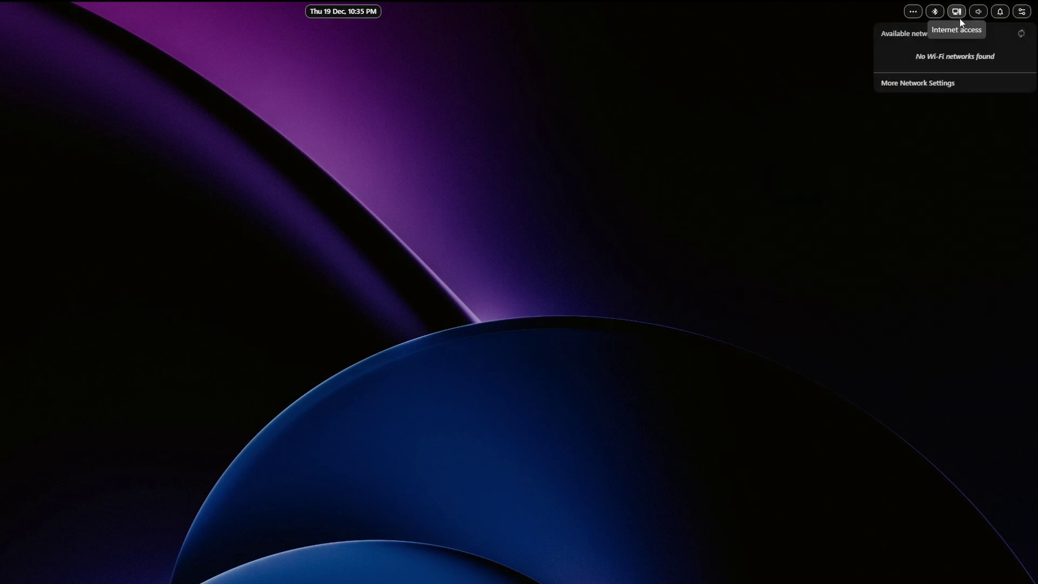
left_click(935, 12)
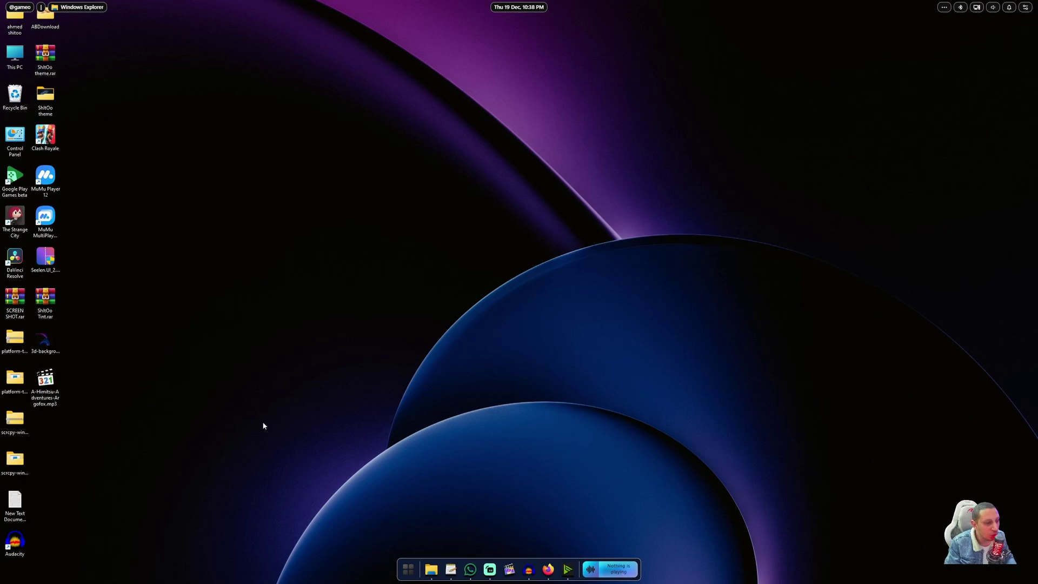
Step: Play the A-Himitsu MP3 from the desktop in Media Player and lower the player's volume to 11
right_click(50, 384)
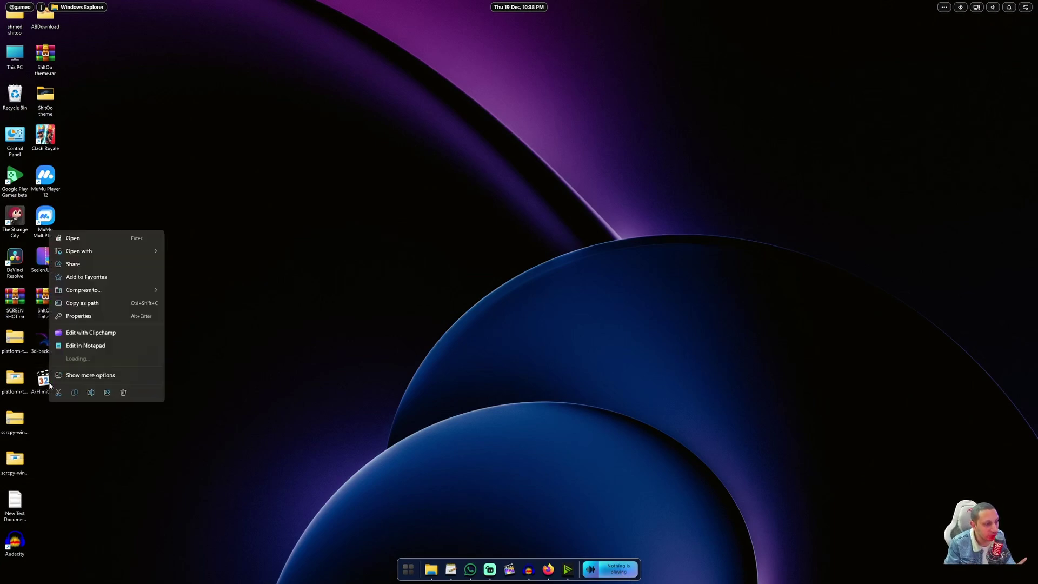
mouse_move(108, 251)
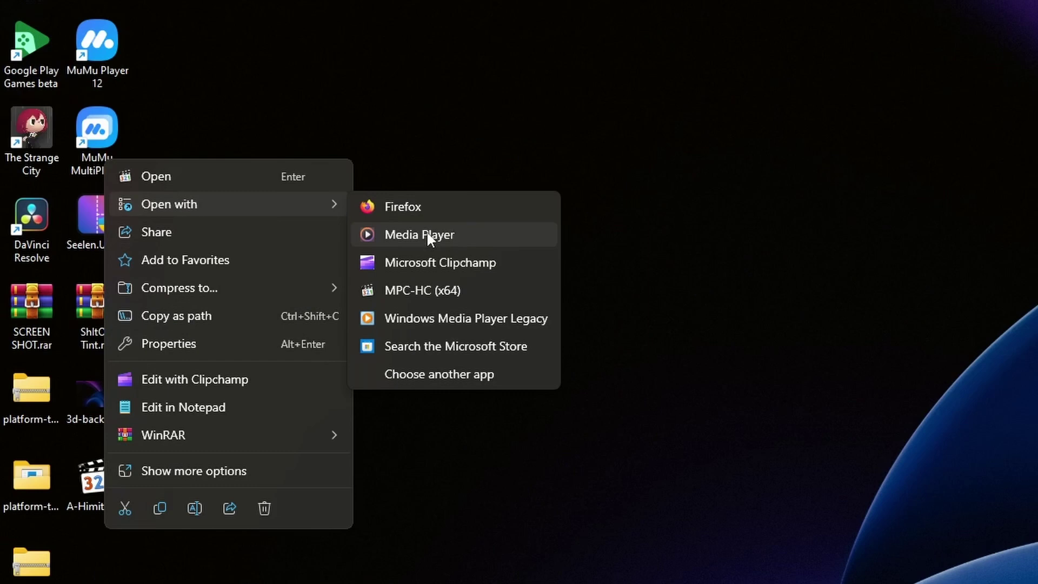
left_click(430, 235)
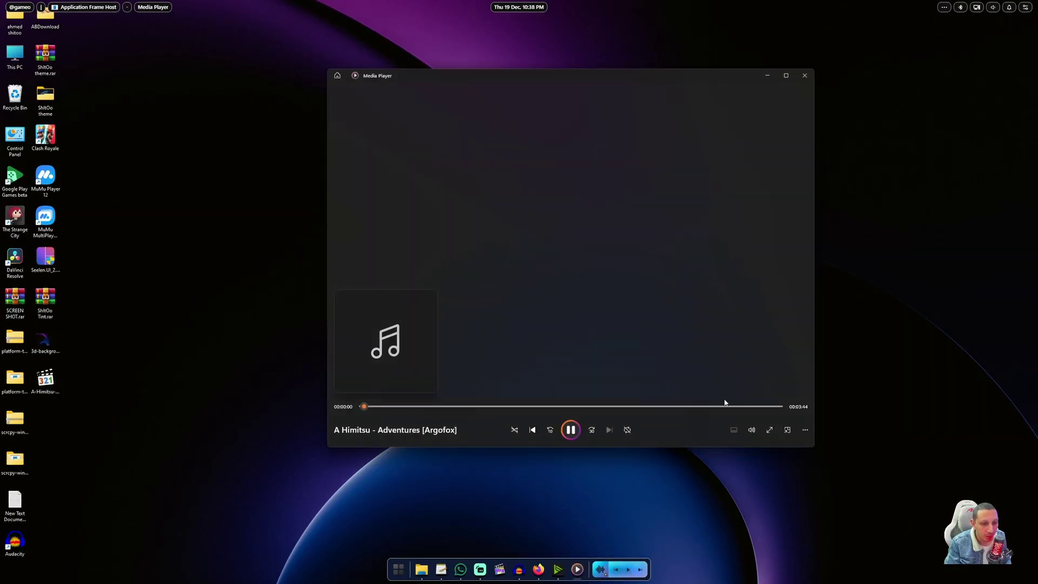
left_click(755, 430)
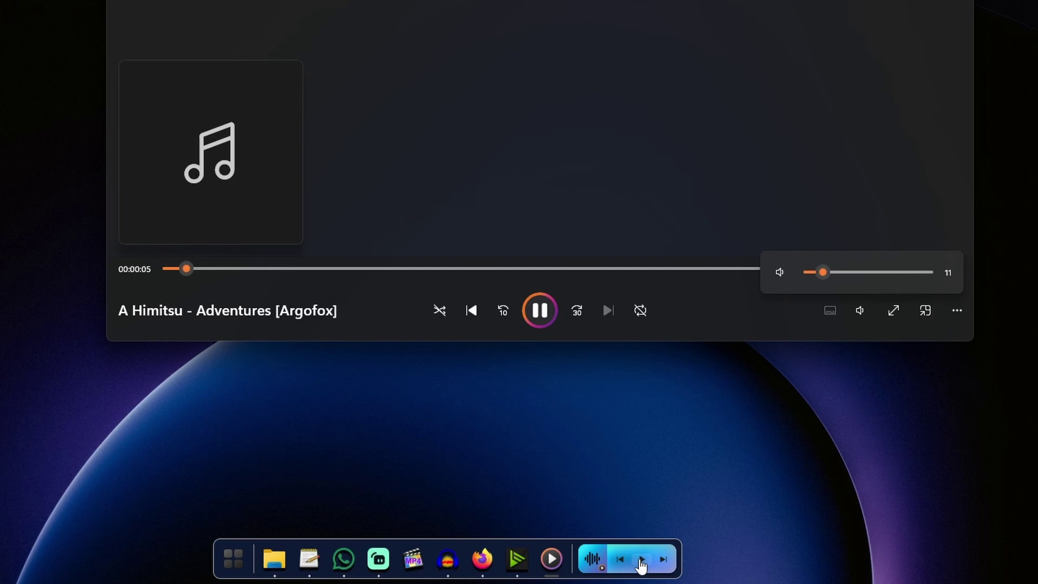
Step: Pause the track with the dock's media controls and close Media Player
left_click(625, 570)
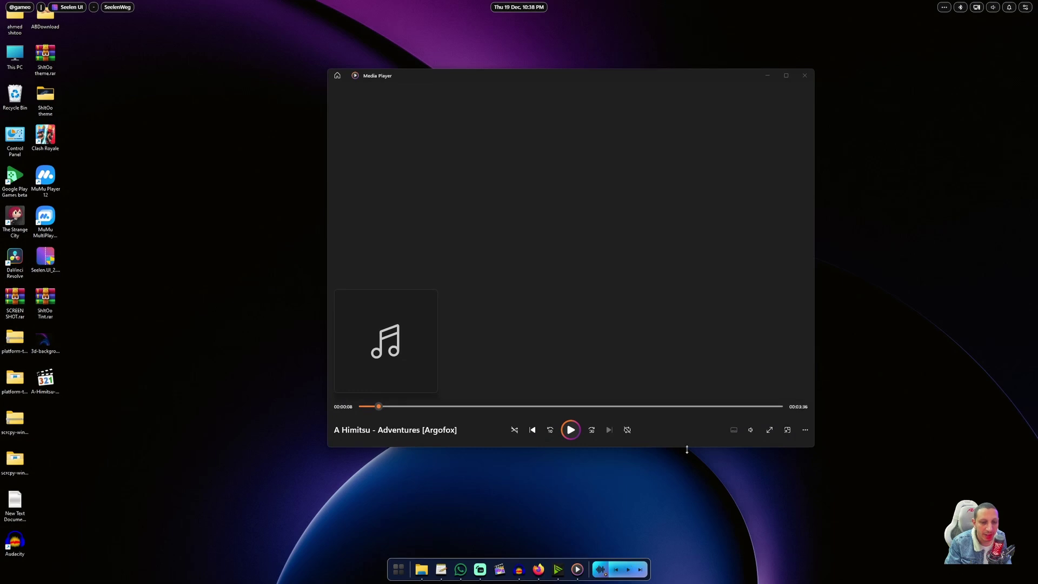
left_click(804, 74)
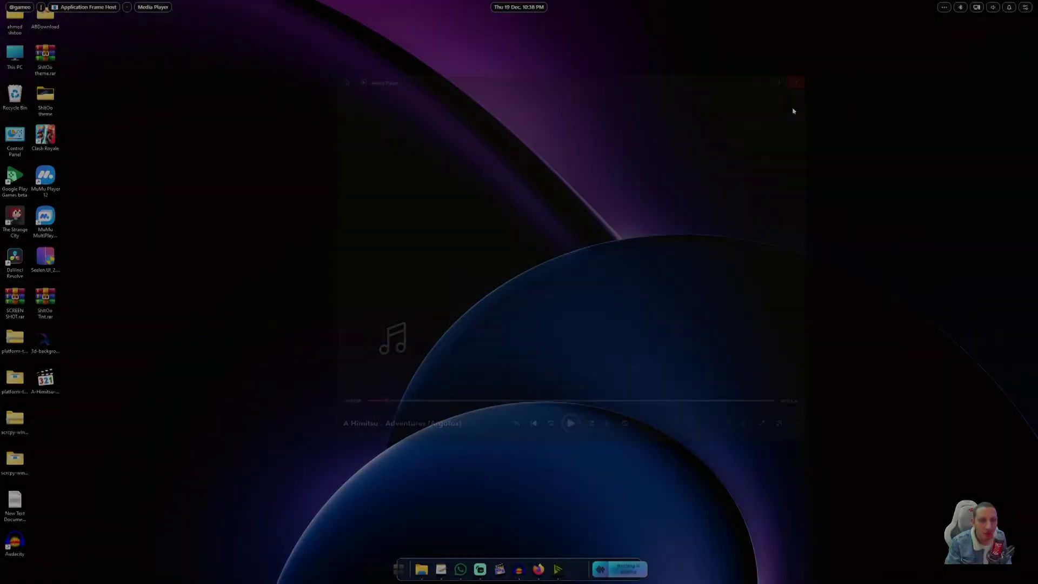